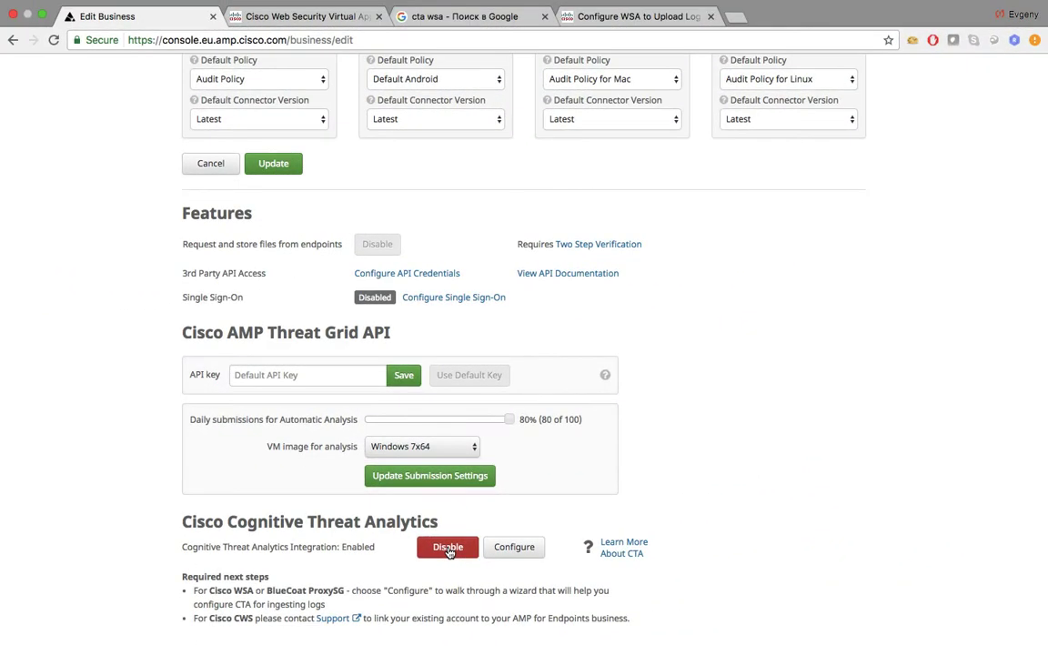
Step: Start the Cognitive Threat Analytics device account wizard, choosing automatic upload with the SCP protocol
click(507, 549)
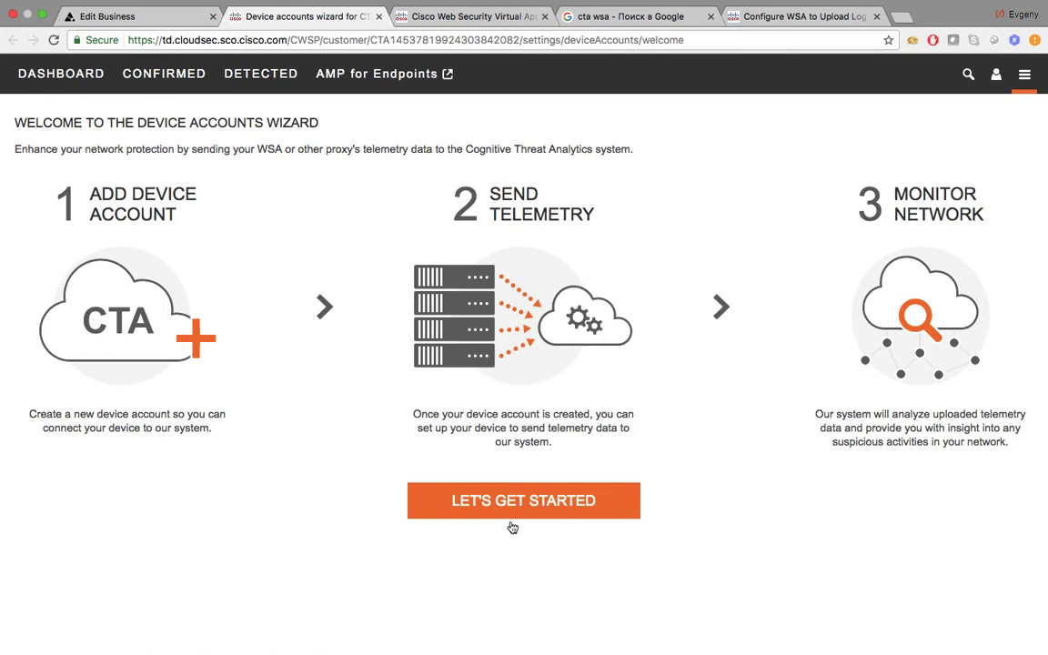
click(515, 513)
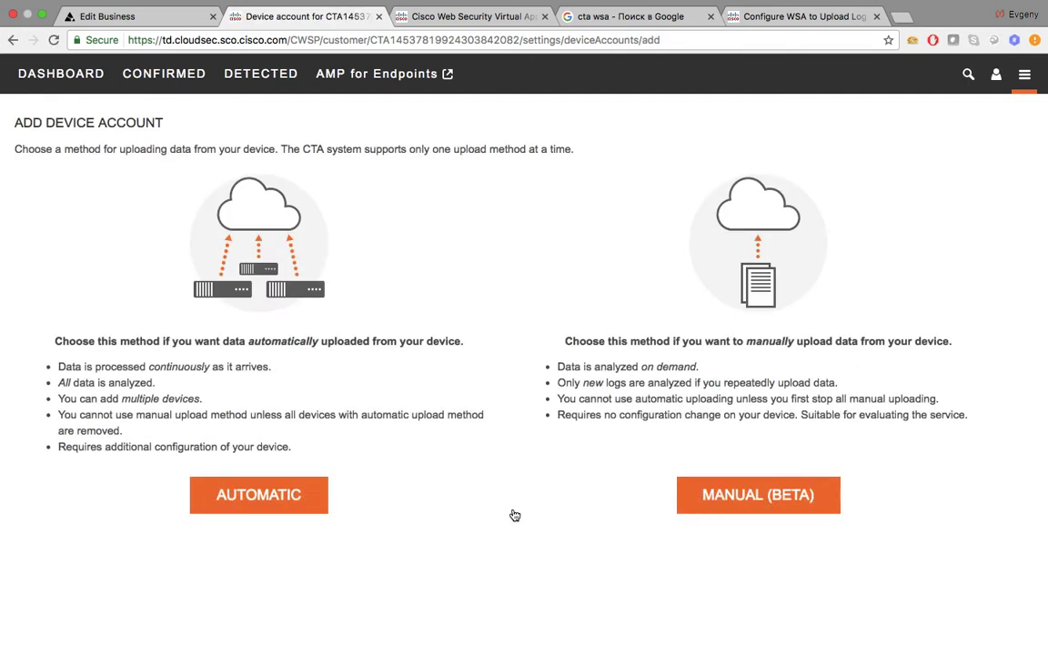
click(292, 493)
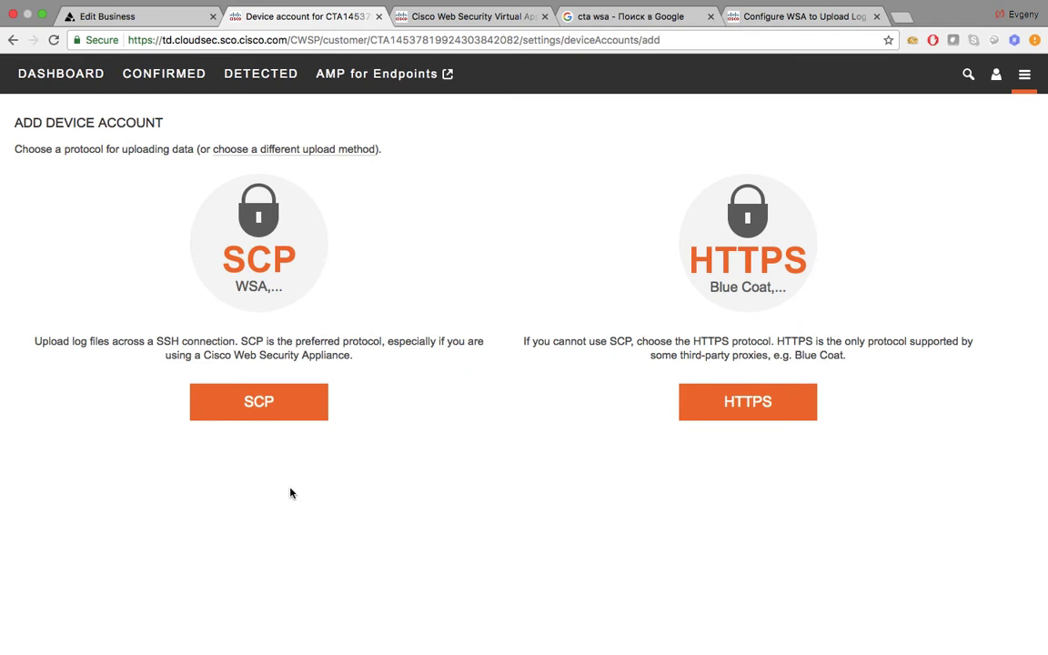
click(289, 411)
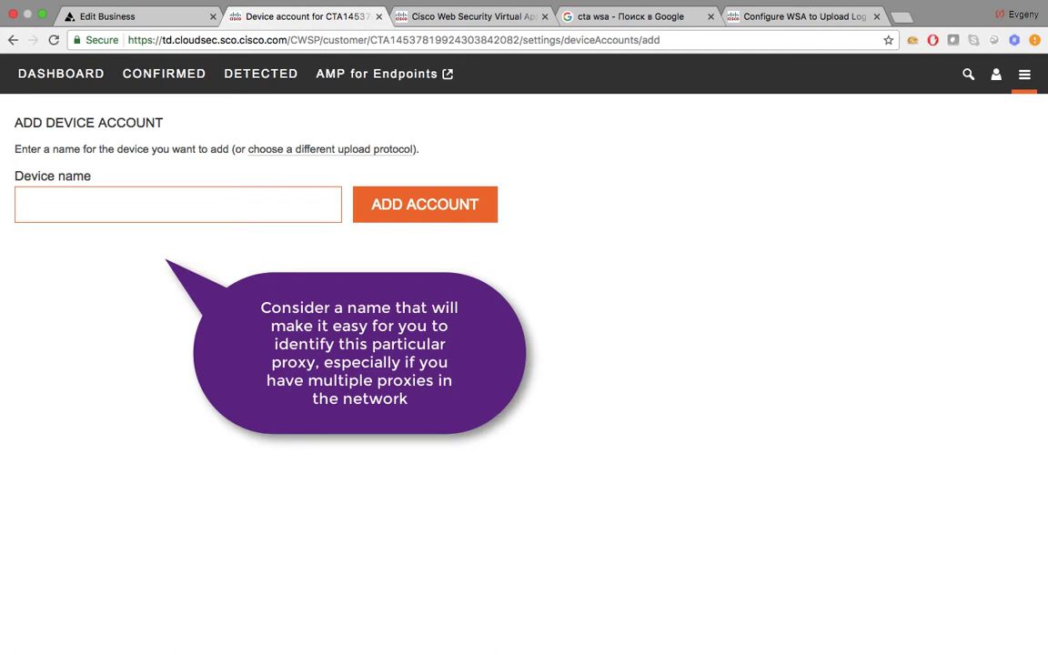
Step: Add a device account named WSAv and finish the wizard without entering an SSH key
text(WSAv)
click(435, 212)
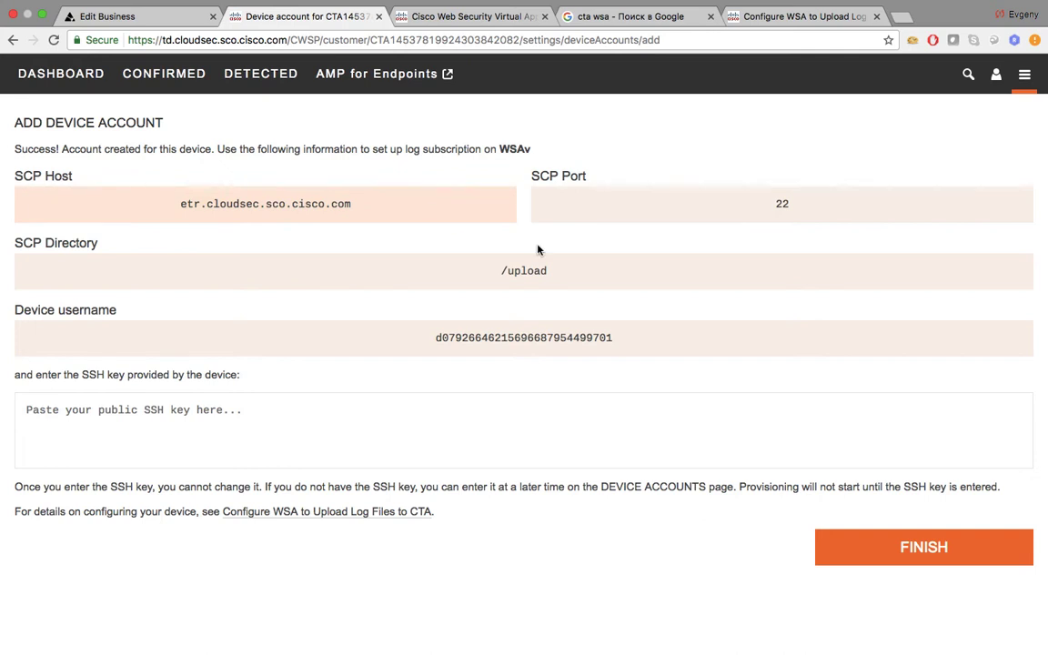
click(875, 541)
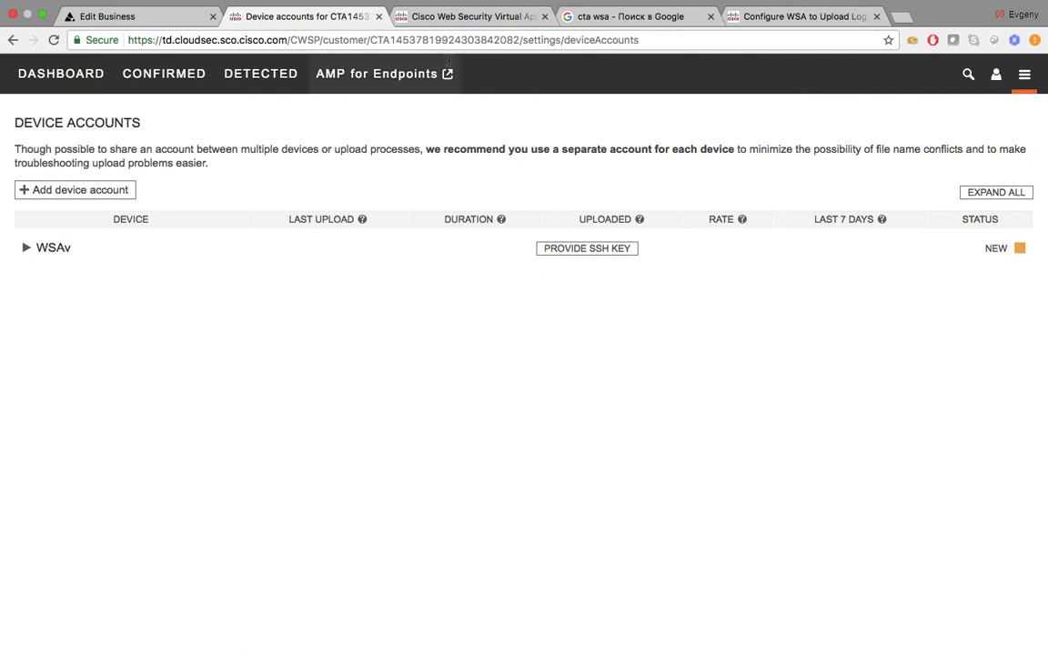
Step: Switch to the Cisco Web Security Virtual Appliance console and start a new log subscription
click(454, 20)
mouse_move(447, 102)
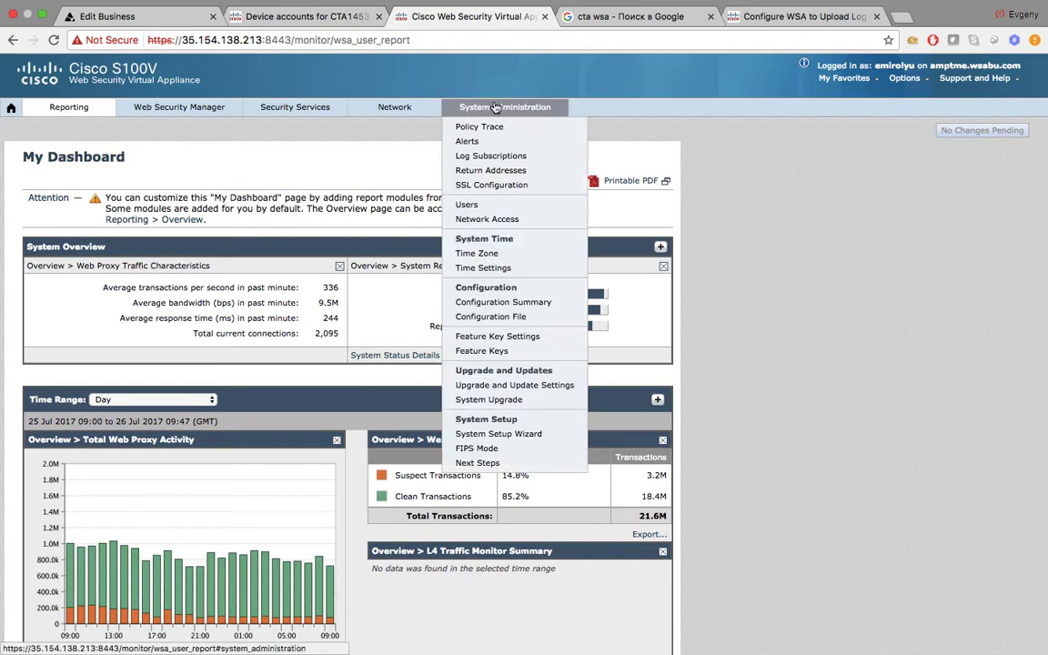
click(499, 155)
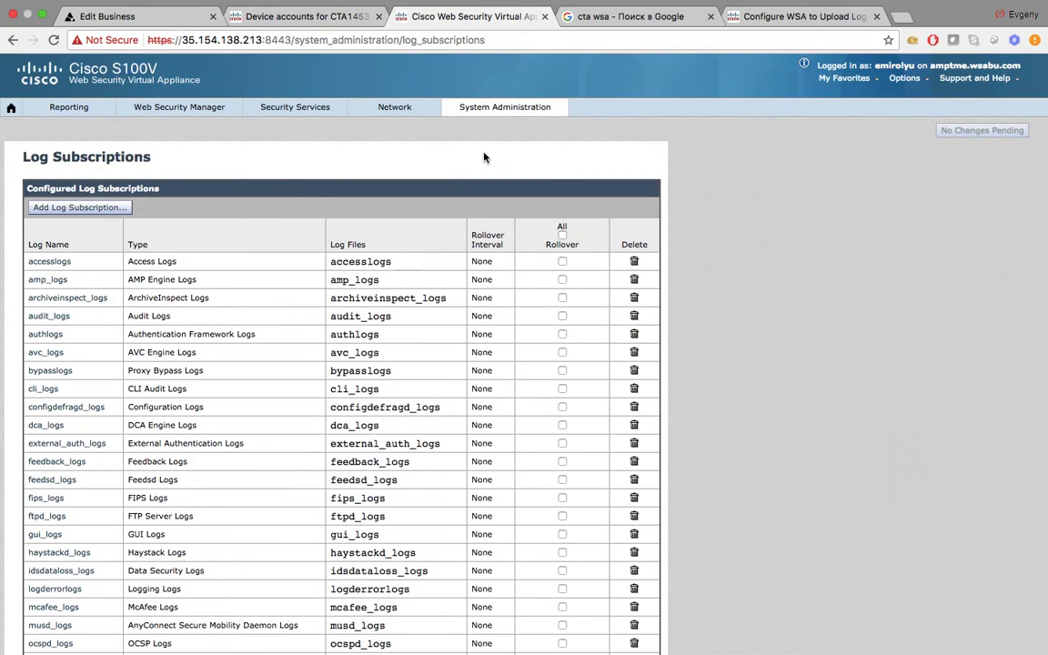
click(79, 209)
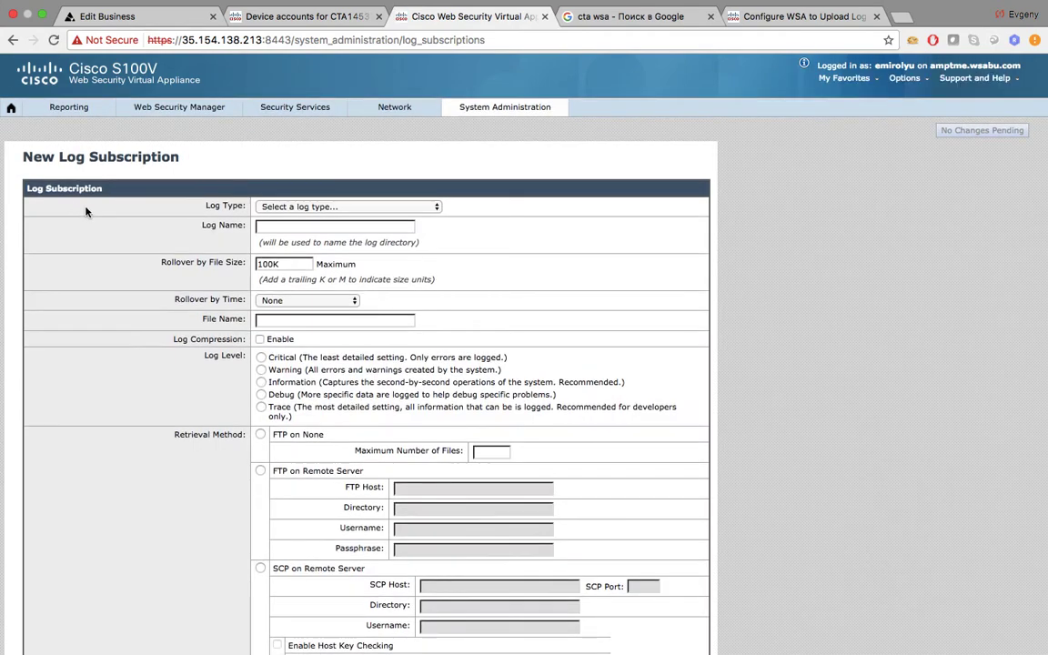
Step: Set the new subscription's log type to W3C Logs and its log name to CTAlog
click(301, 206)
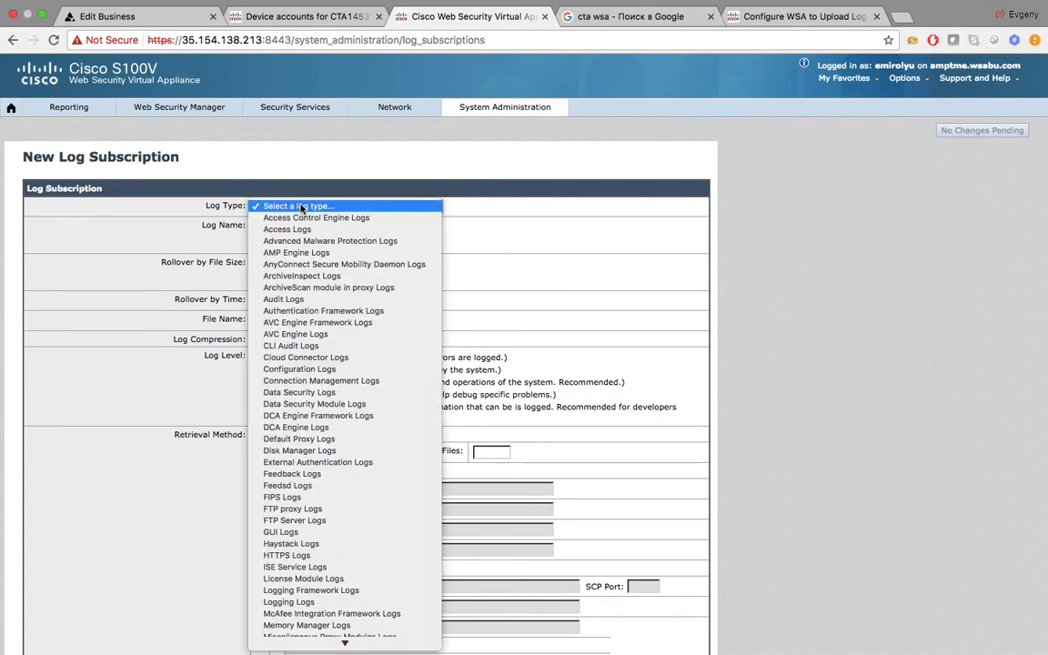
scroll(291, 363, down, 8)
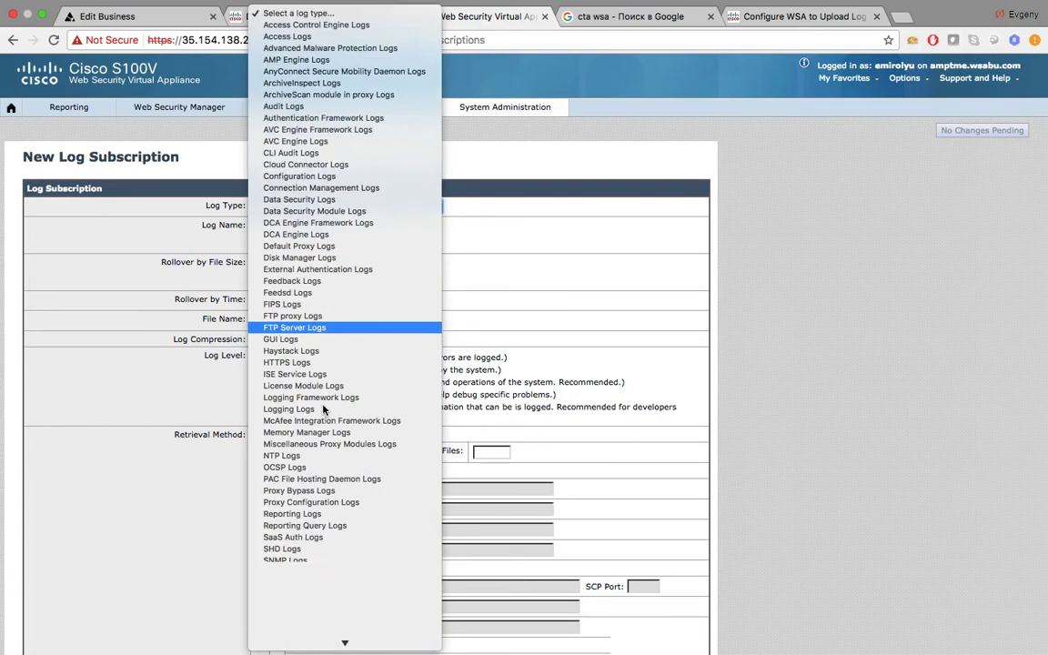
click(309, 561)
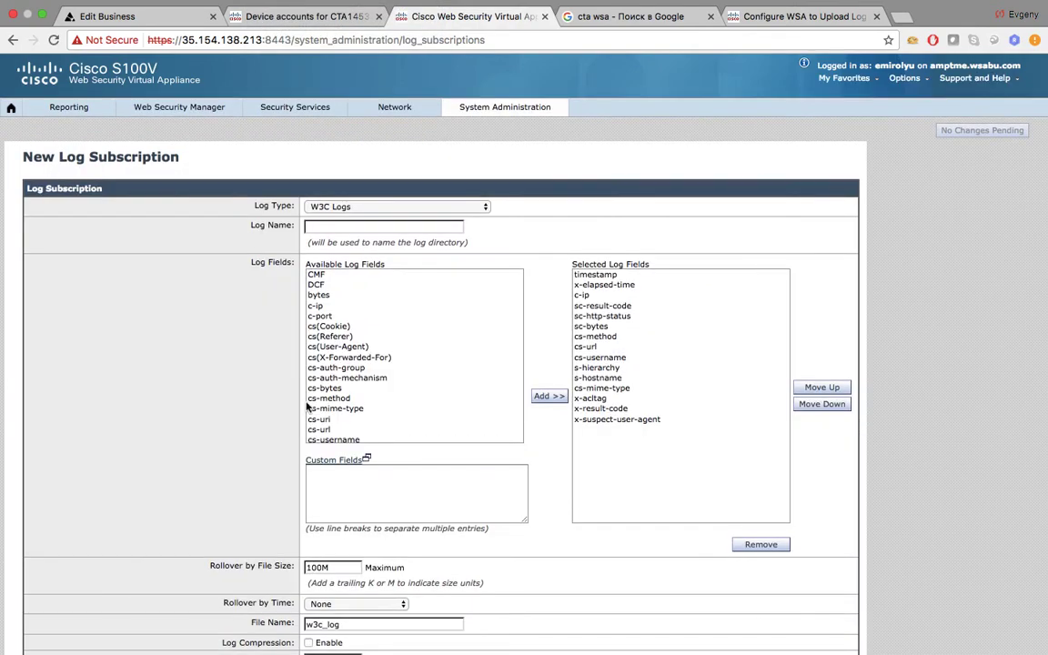
click(330, 228)
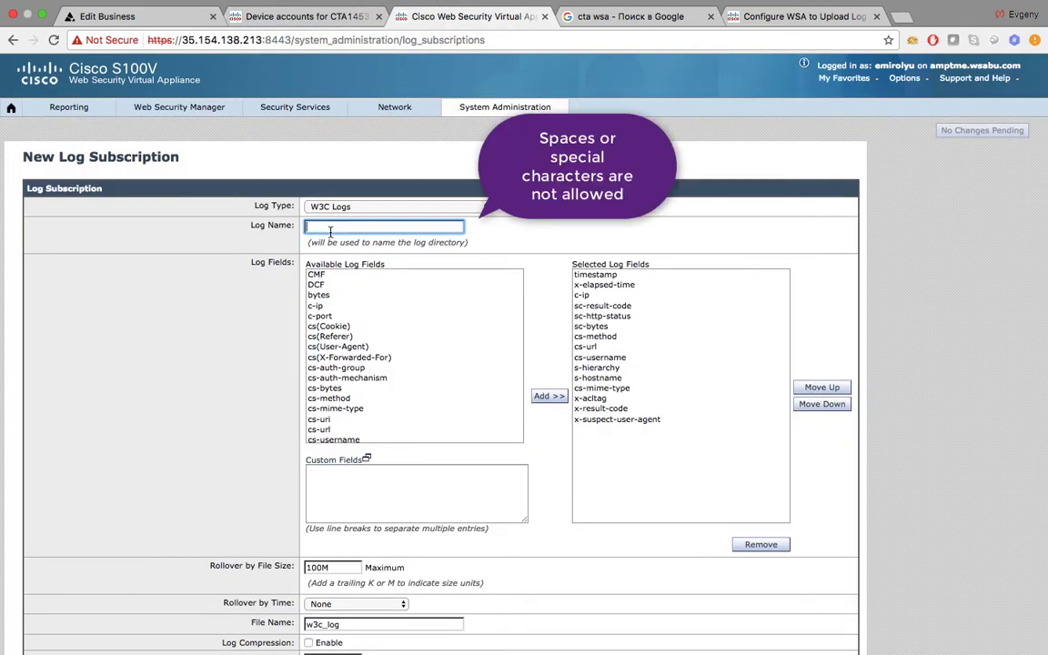
text(CTAlog)
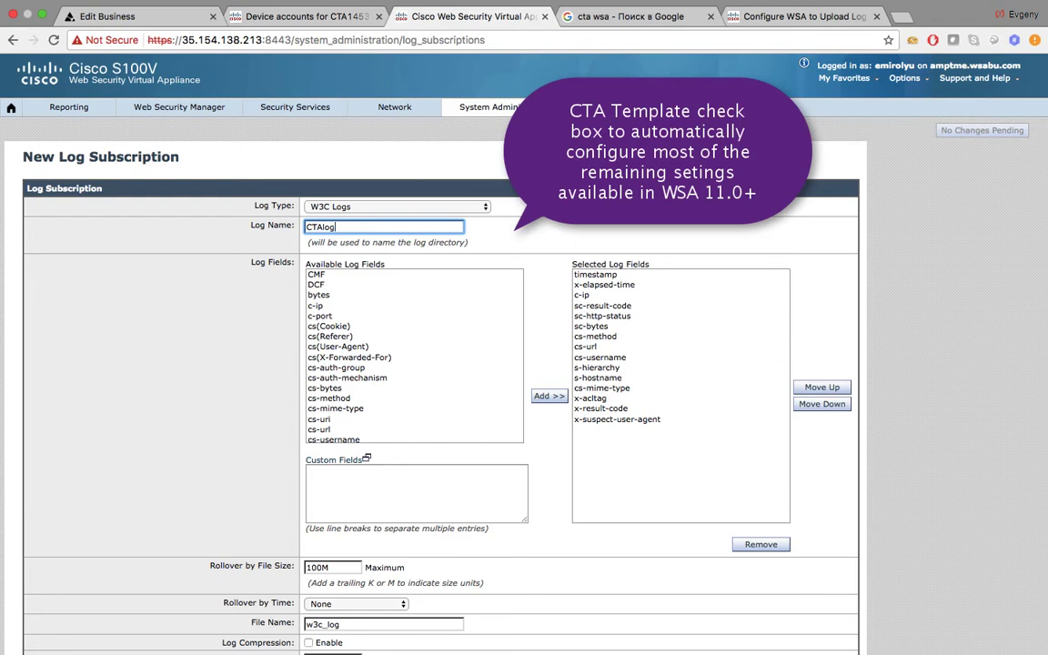
Step: Remove every selected log field from x-elapsed-time through x-suspect-user-agent, keeping only timestamp
click(586, 291)
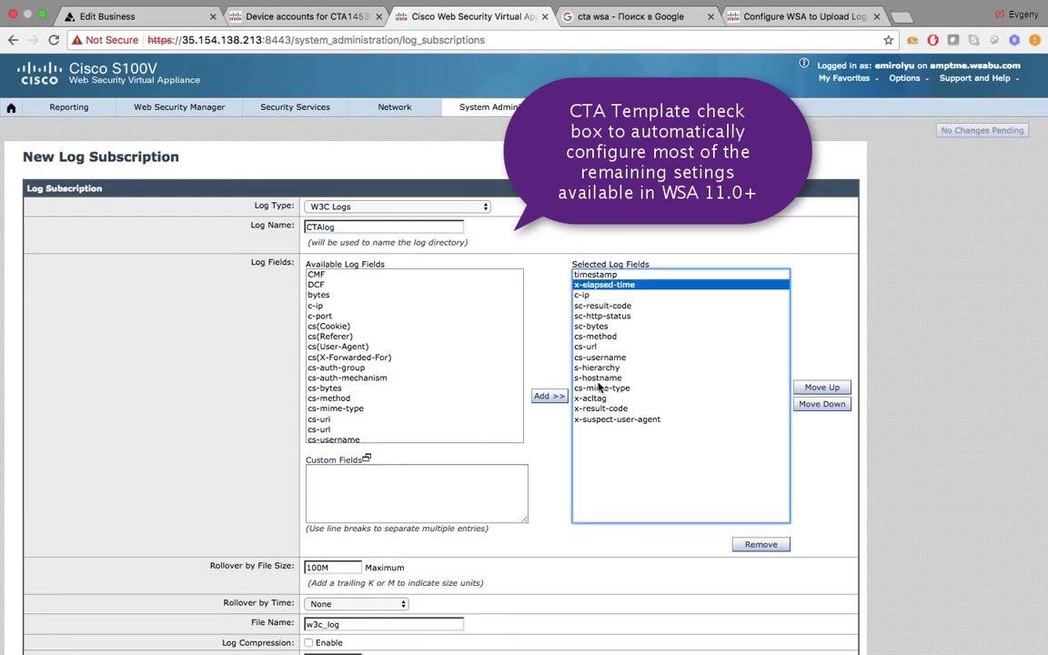
shift+click(598, 420)
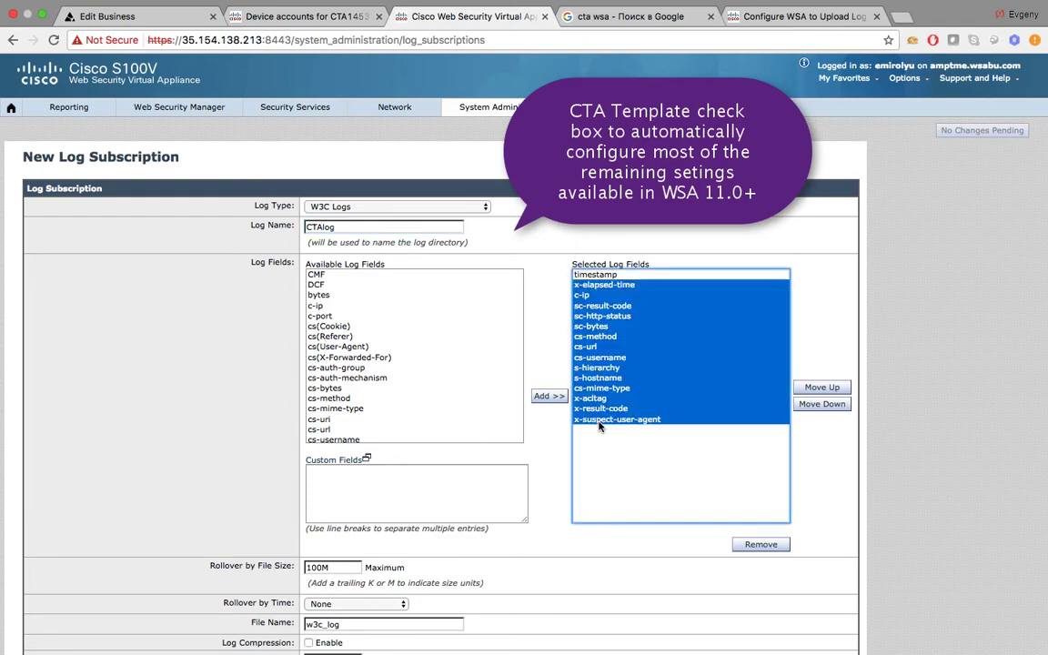
click(749, 543)
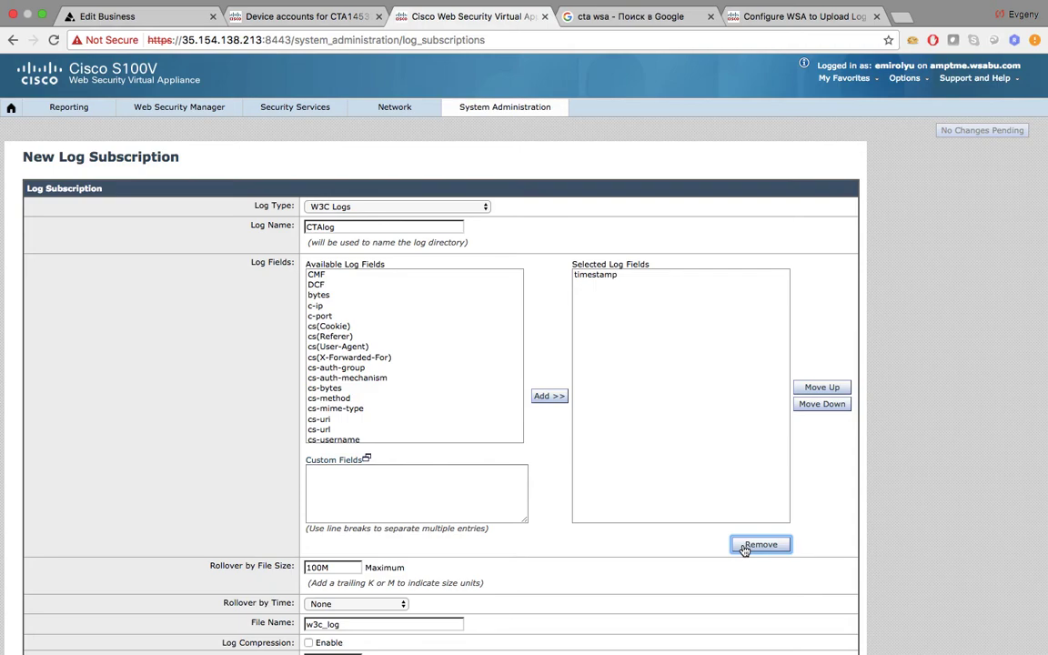
Step: Copy the required log fields from x-elapsed-time through x-amp-score in the Configure WSA to Upload Log Files PDF
click(640, 25)
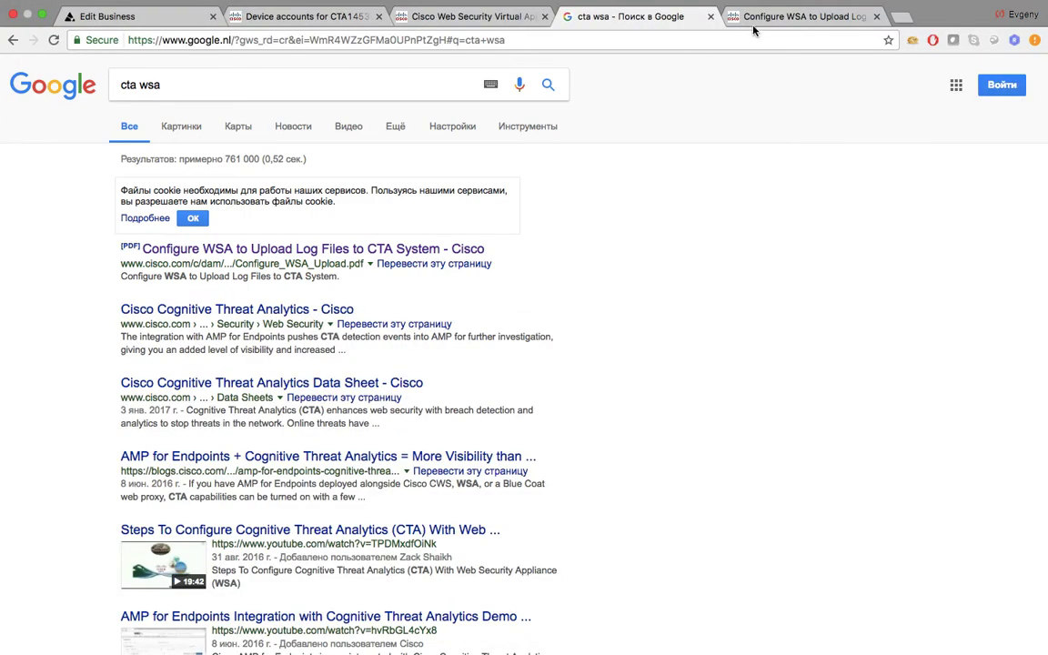
click(760, 22)
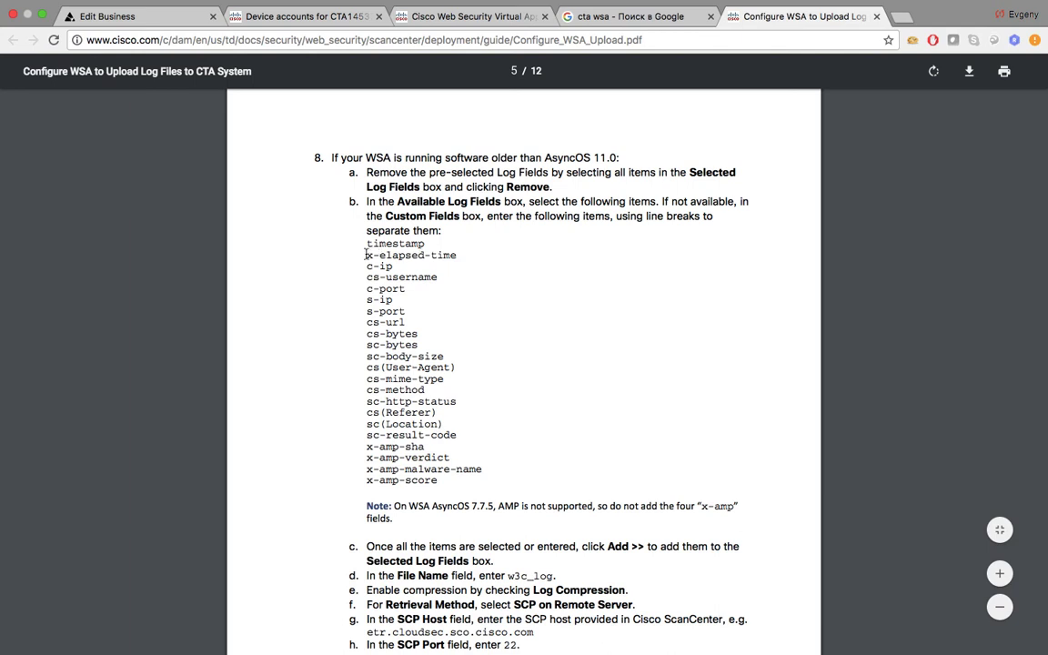
drag(367, 254, 441, 481)
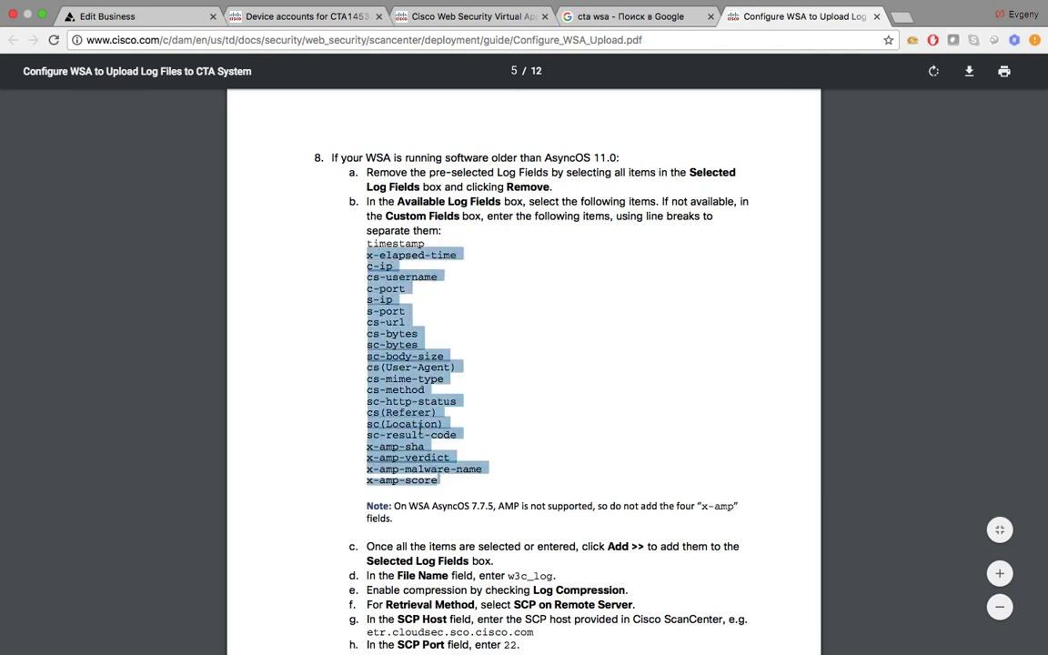
right_click(422, 416)
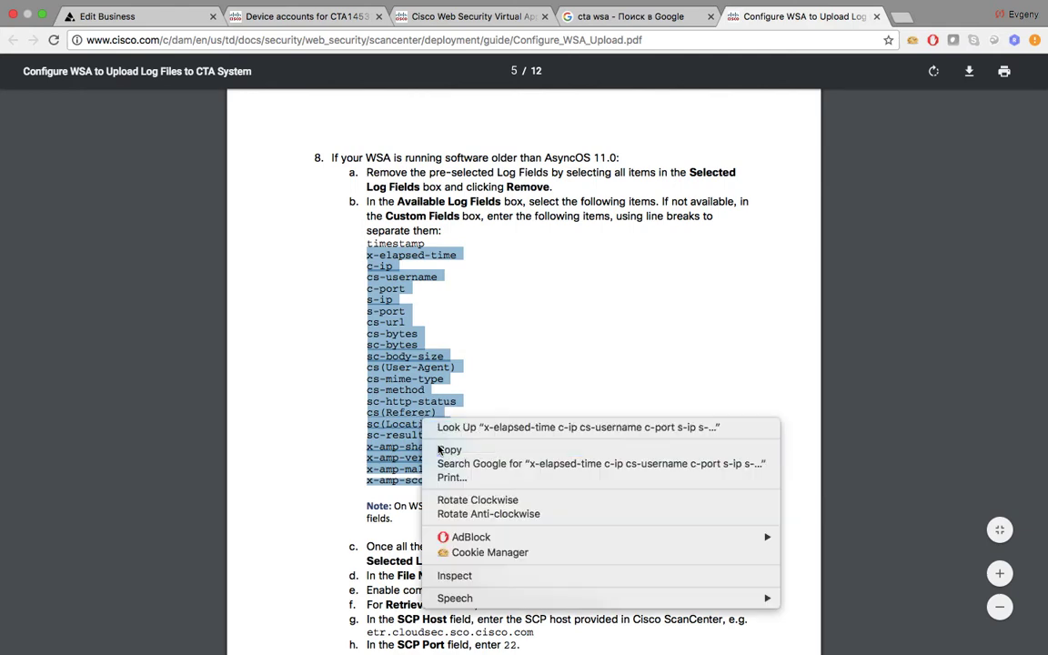
click(438, 449)
Step: Paste the copied field names into the log subscription's custom fields and add them to the selected log fields
click(402, 20)
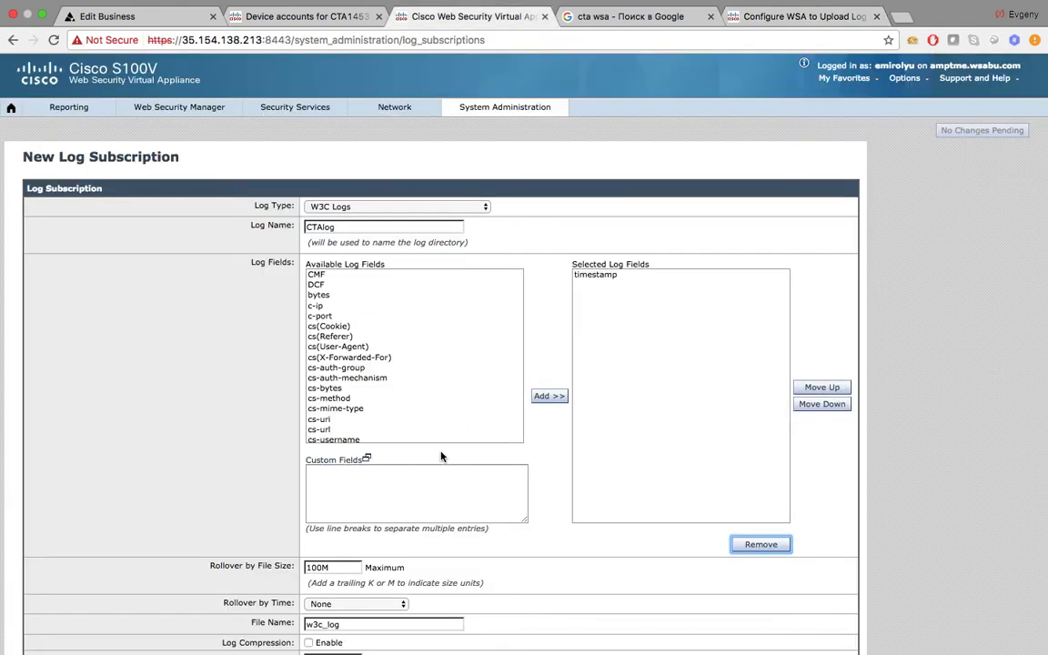
click(425, 481)
right_click(425, 481)
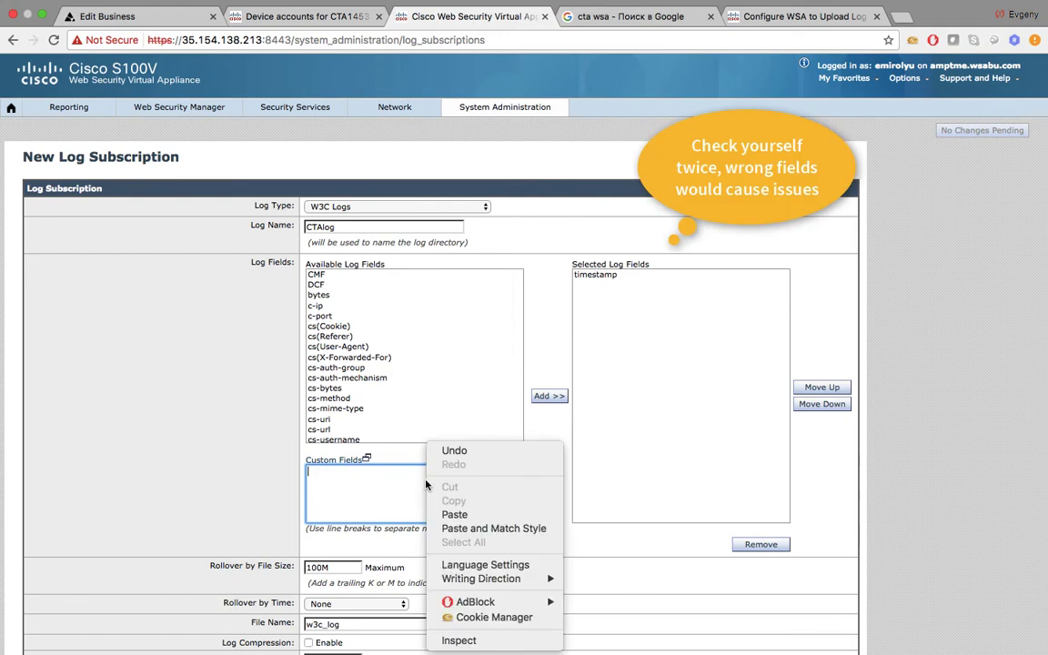
click(446, 509)
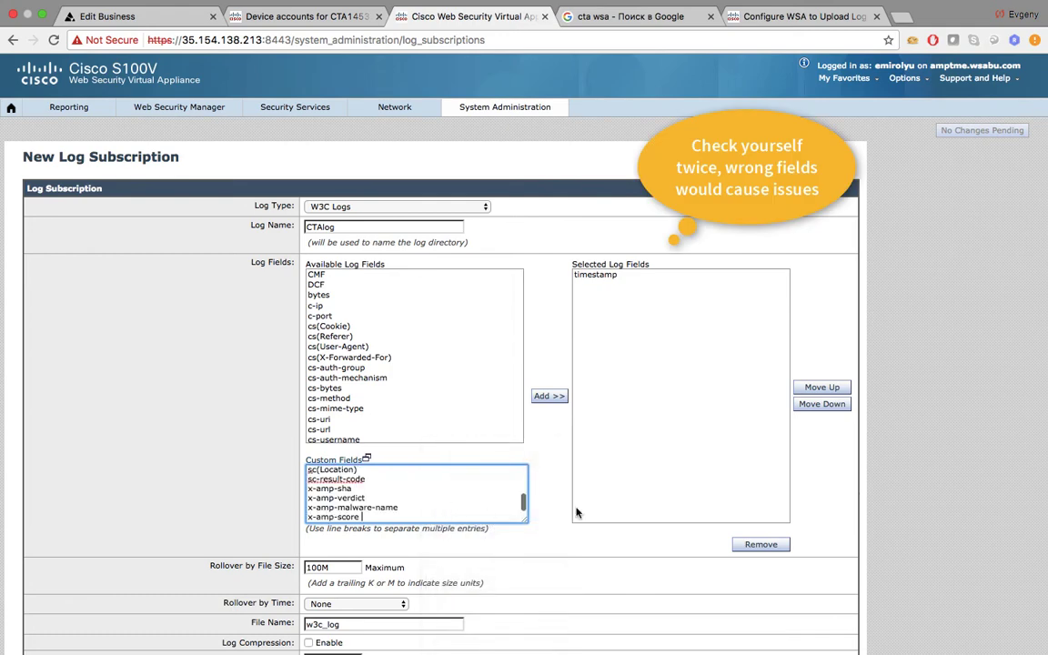
click(549, 396)
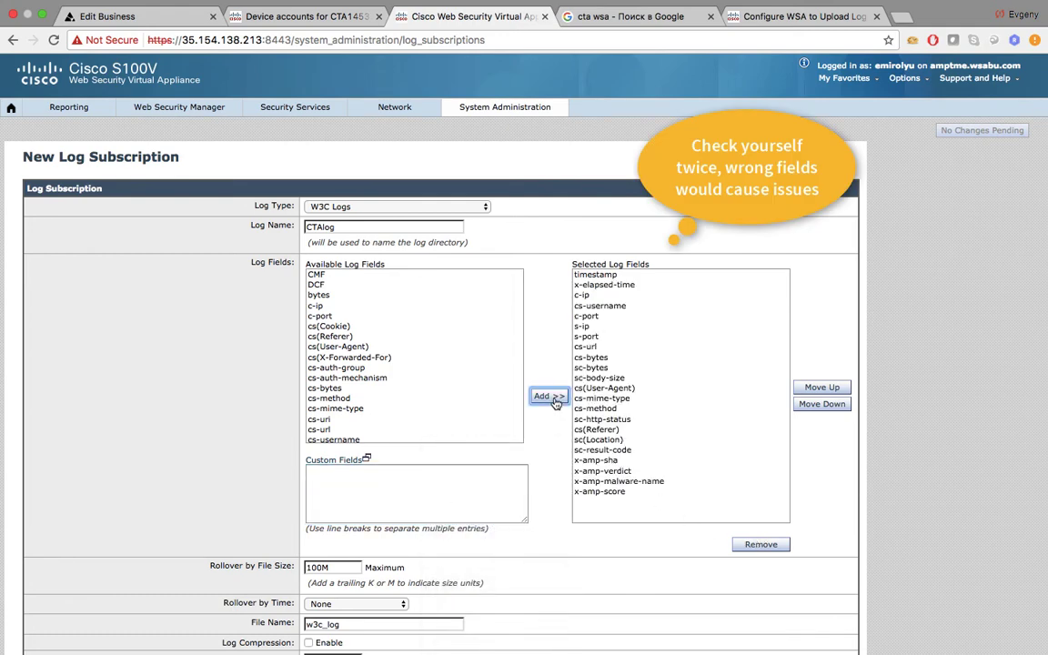
Step: Set the log subscription's maximum rollover file size to 500M
scroll(537, 563, down, 3)
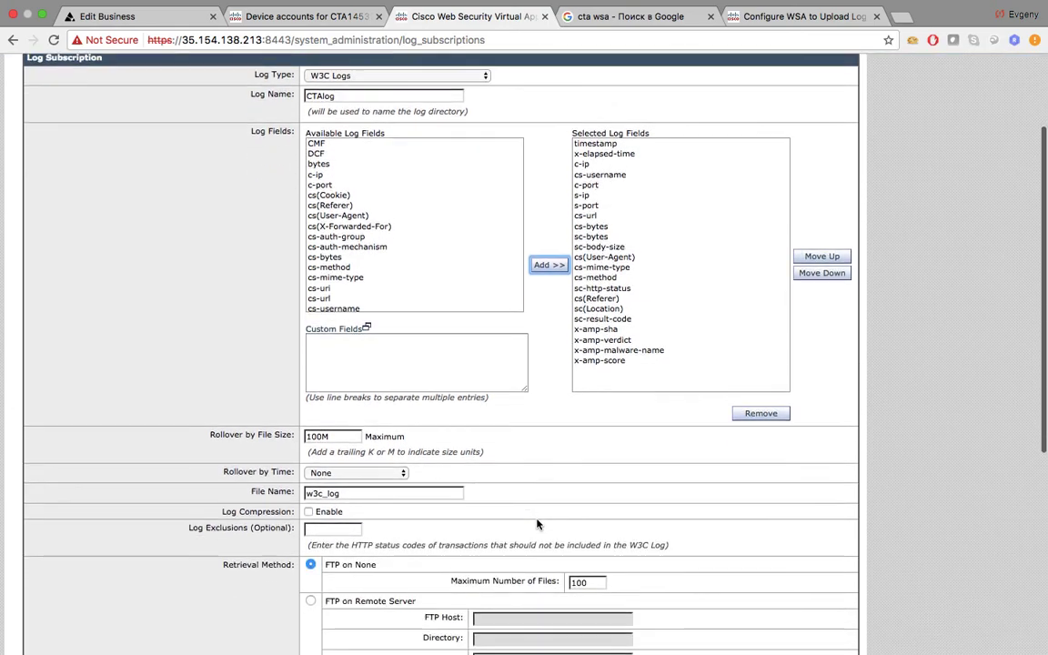
scroll(536, 524, down, 3)
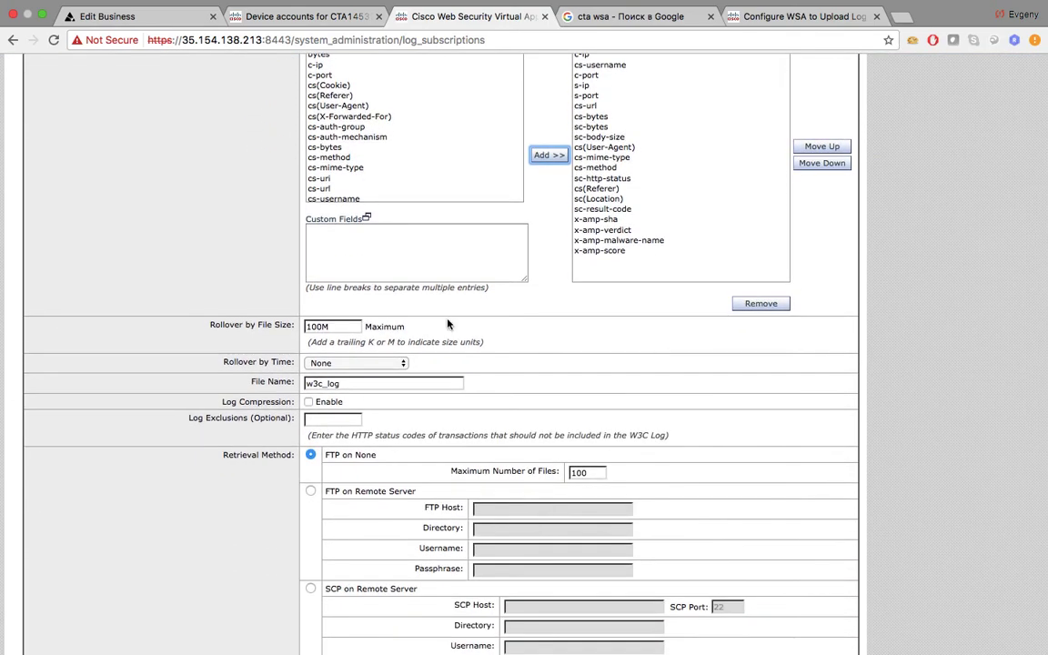
click(309, 327)
key(shift+Left)
text(5)
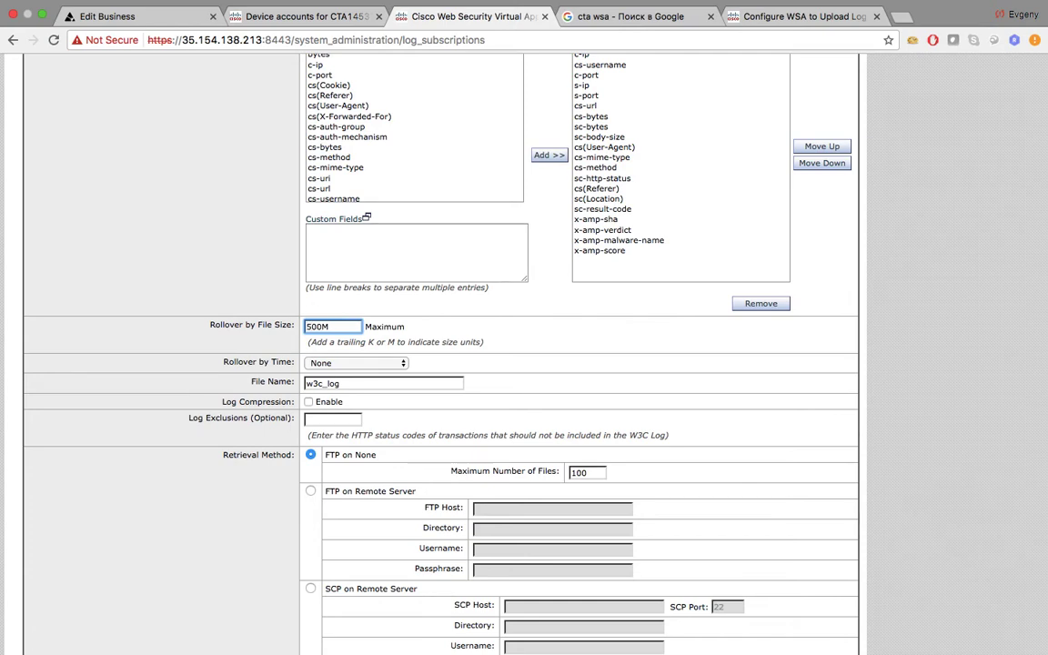
Step: Set a custom rollover time interval of 30m and enable log compression
click(379, 364)
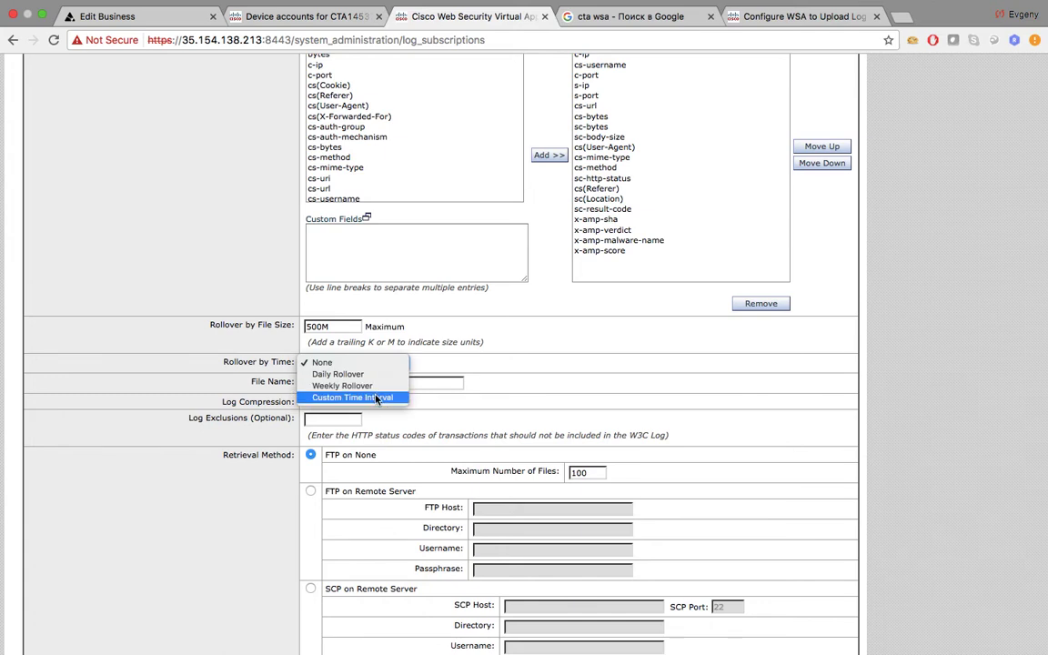
click(377, 399)
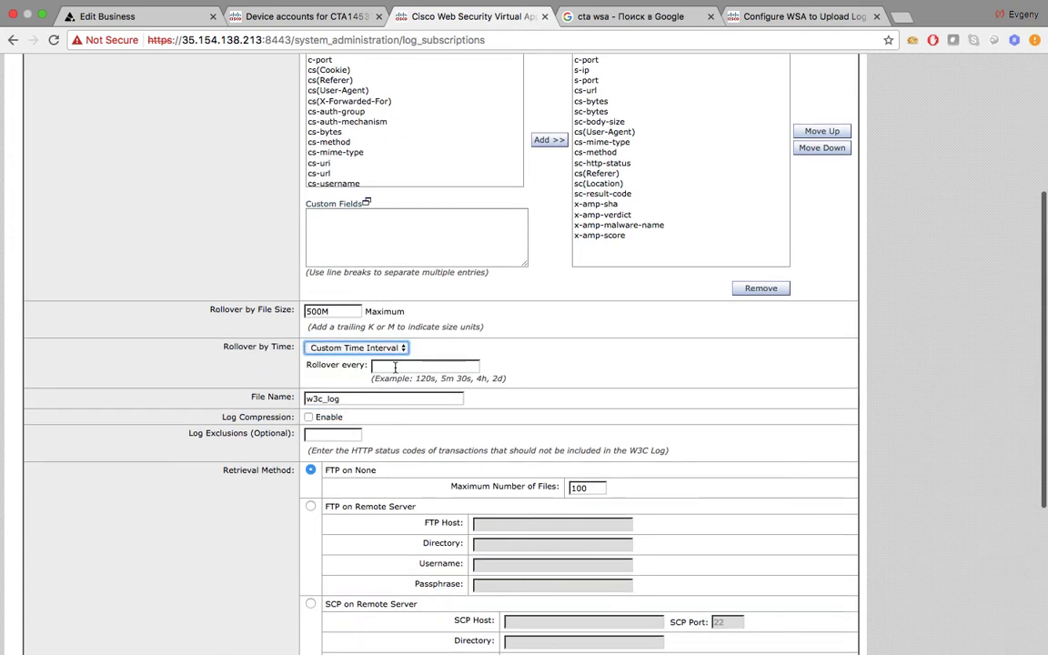
click(395, 366)
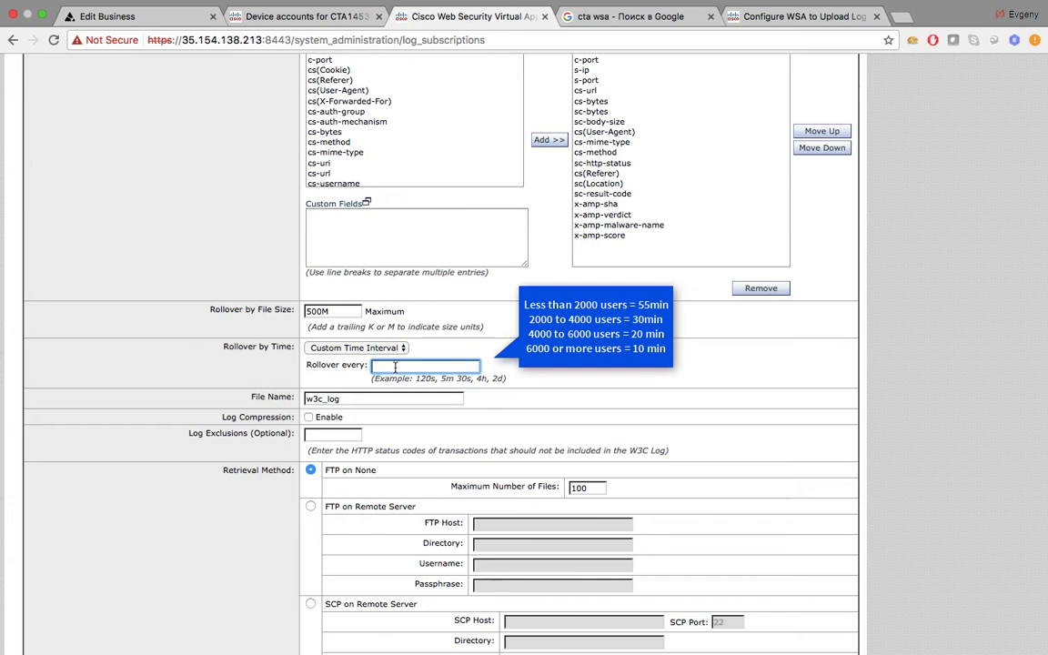
text(30m)
click(309, 418)
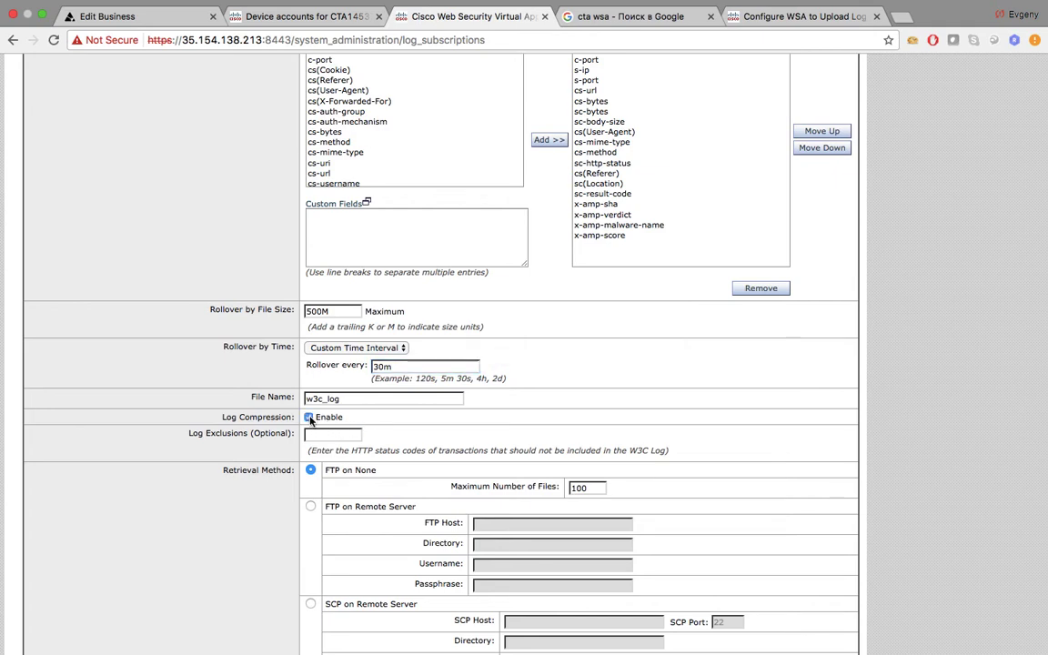
Step: Choose SCP on Remote Server as the retrieval method and copy the SCP host etr.cloudsec.sco.cisco.com from the WSAv device info into it
scroll(386, 484, down, 5)
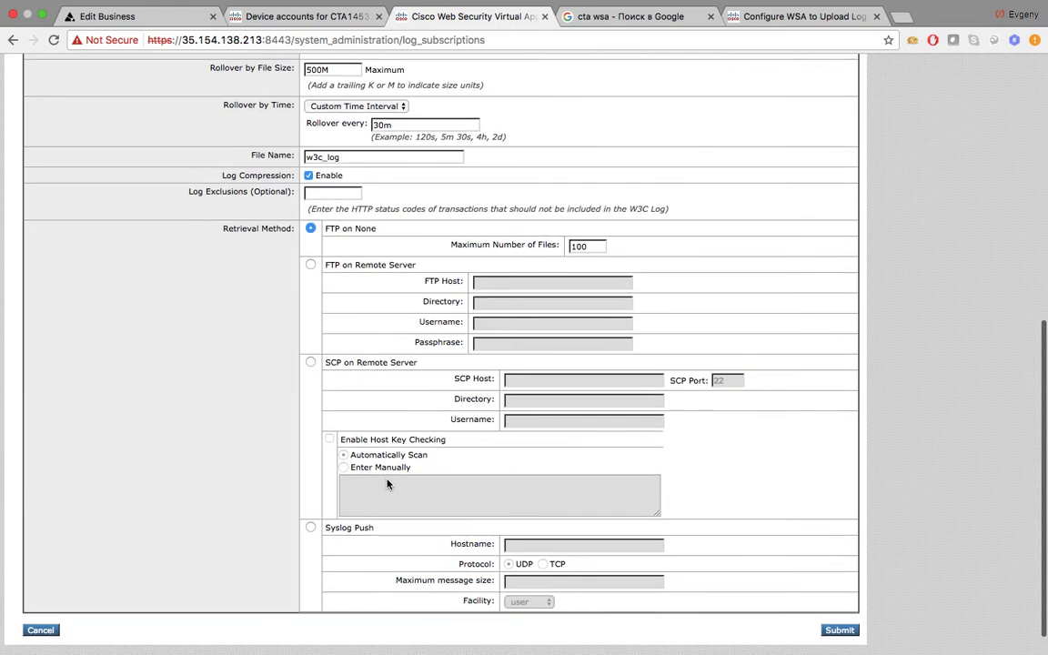
click(312, 363)
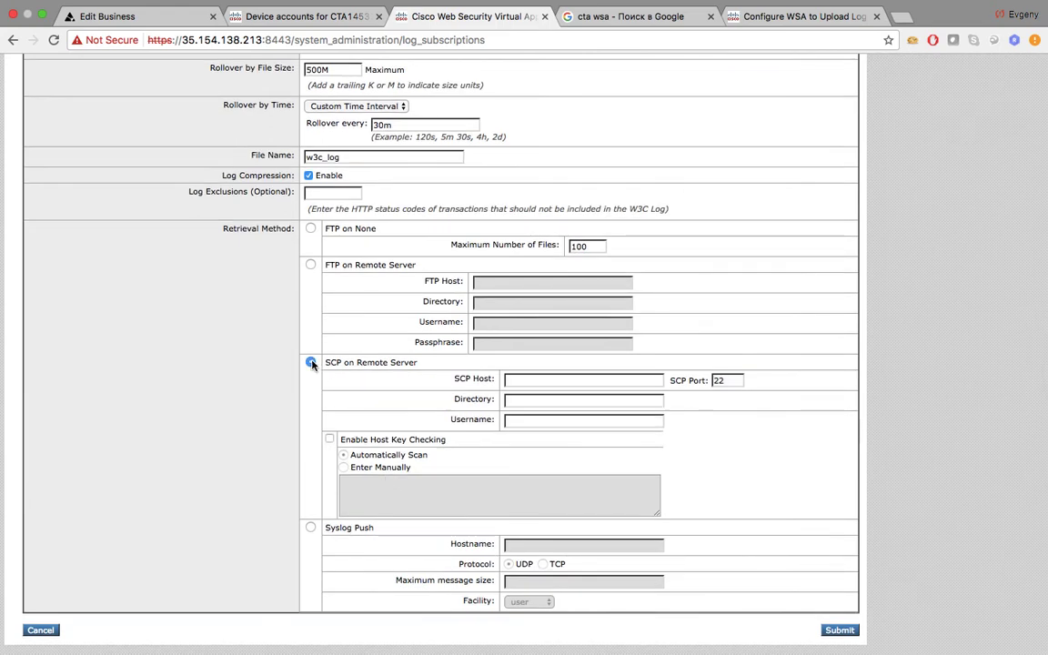
click(543, 381)
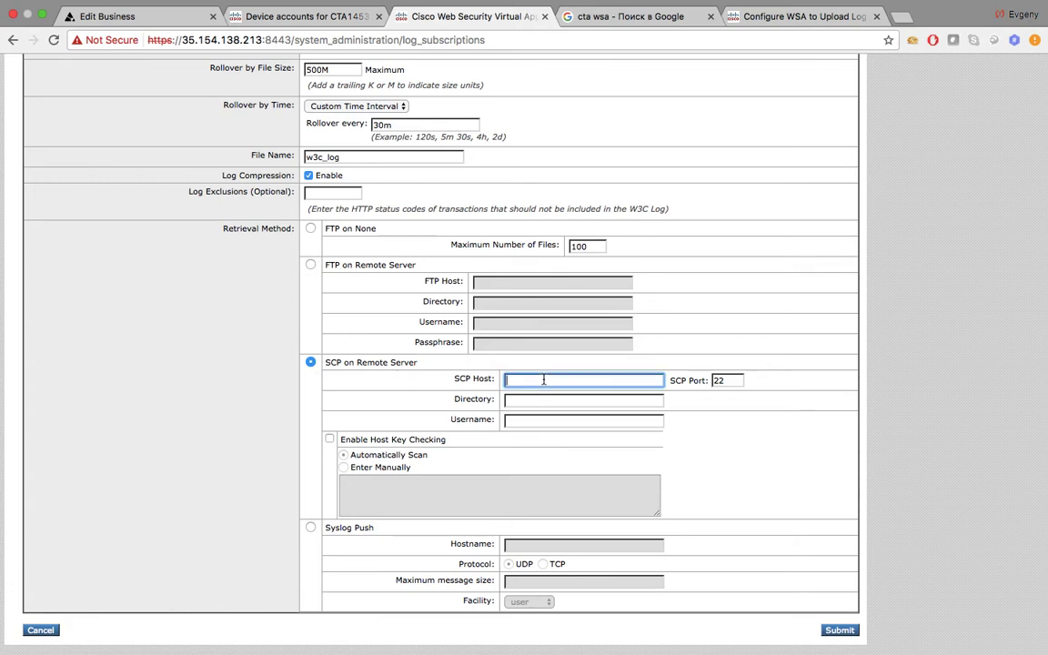
click(317, 28)
click(26, 250)
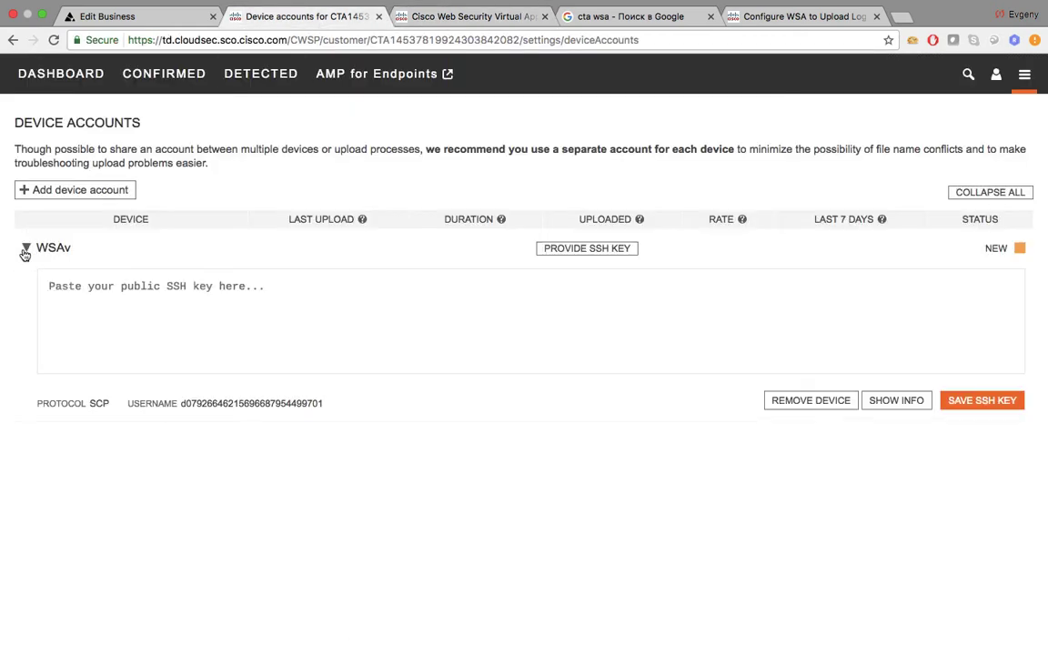
click(892, 401)
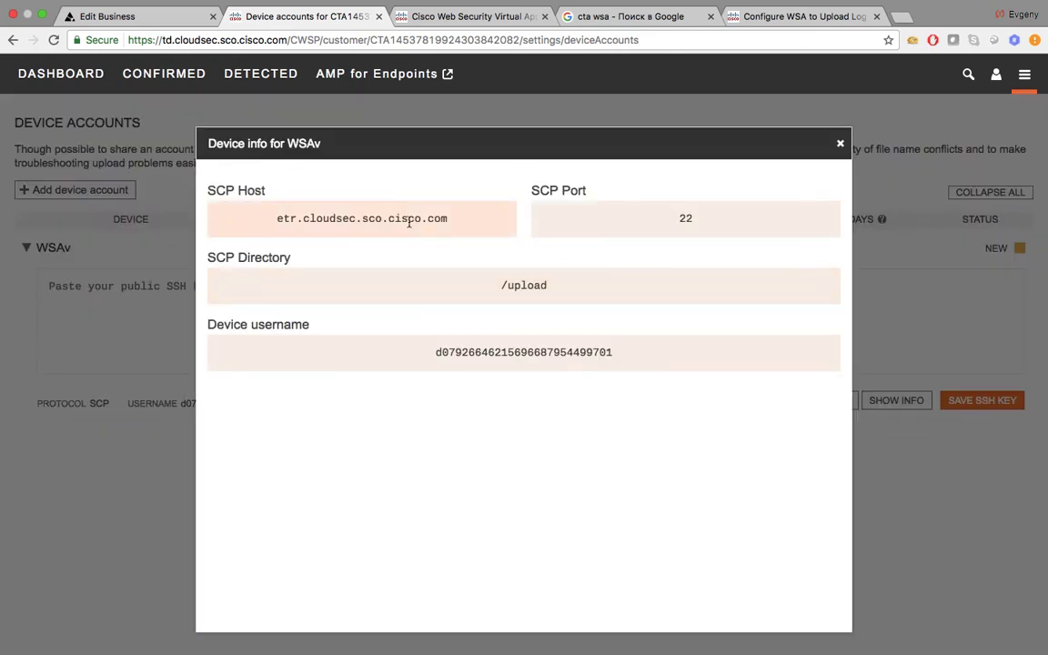
triple_click(410, 221)
right_click(407, 217)
click(392, 248)
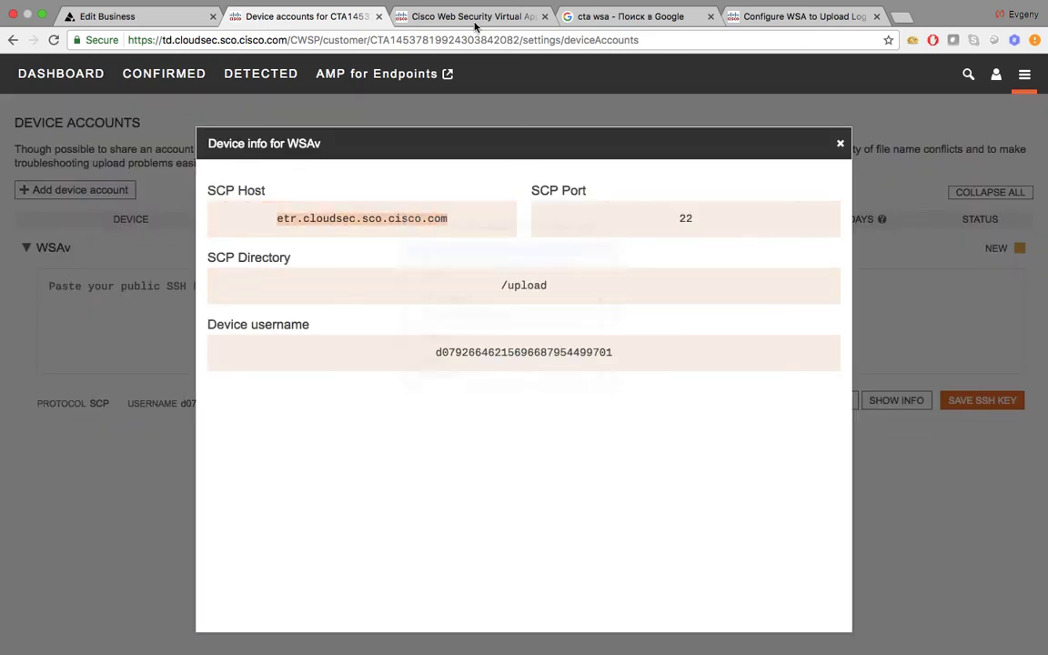
click(475, 26)
key(super+v)
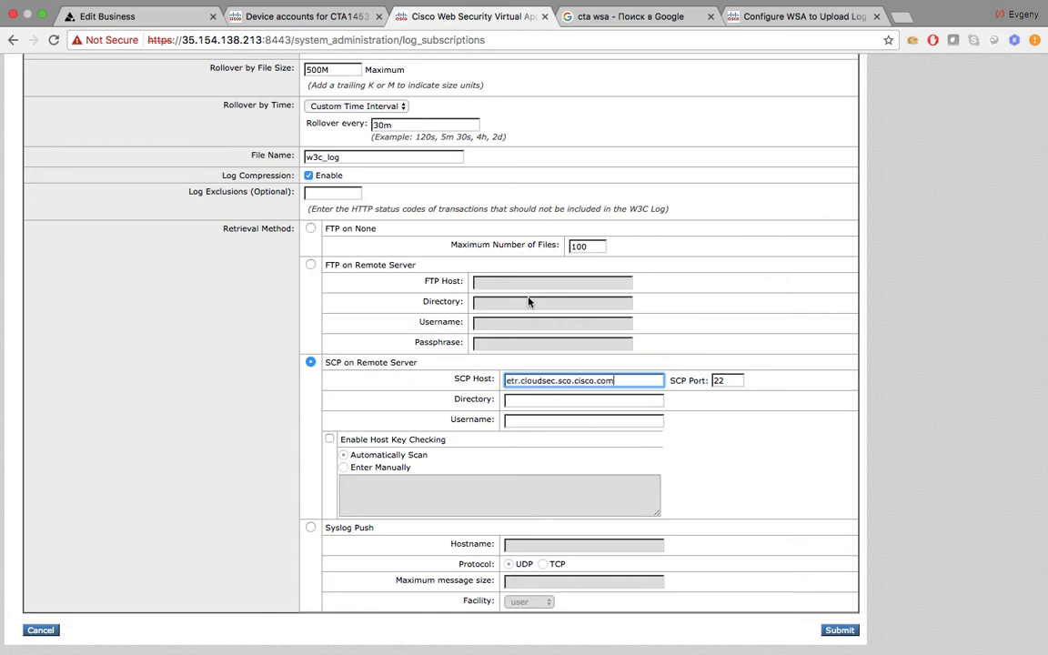
Step: Copy the SCP directory /upload from the WSAv device info into the log subscription's SCP directory
click(296, 19)
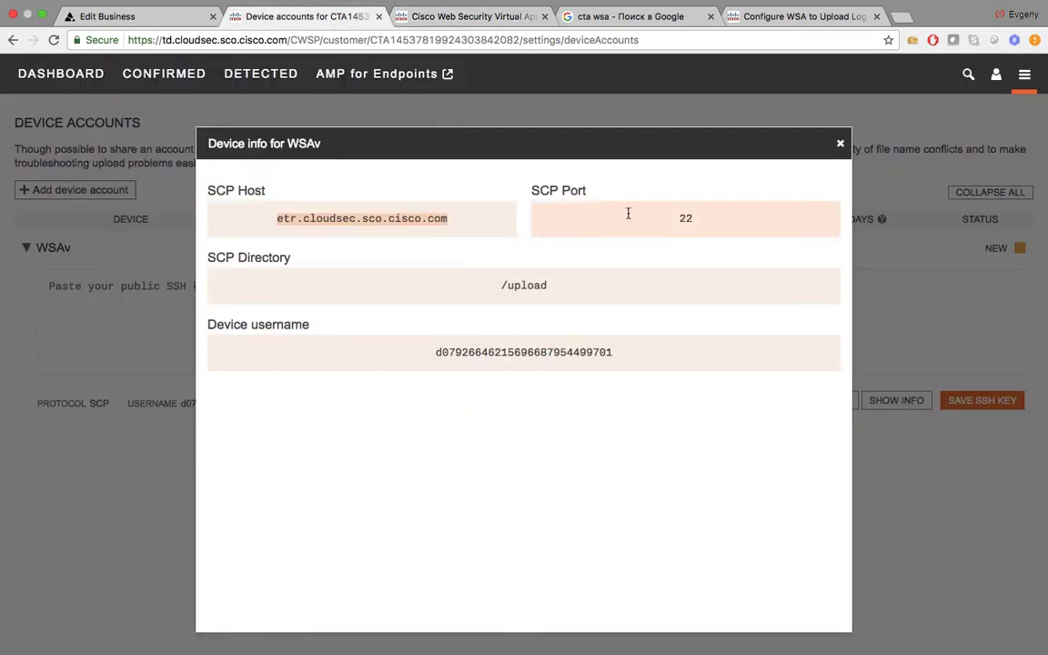
click(535, 285)
key(super+c)
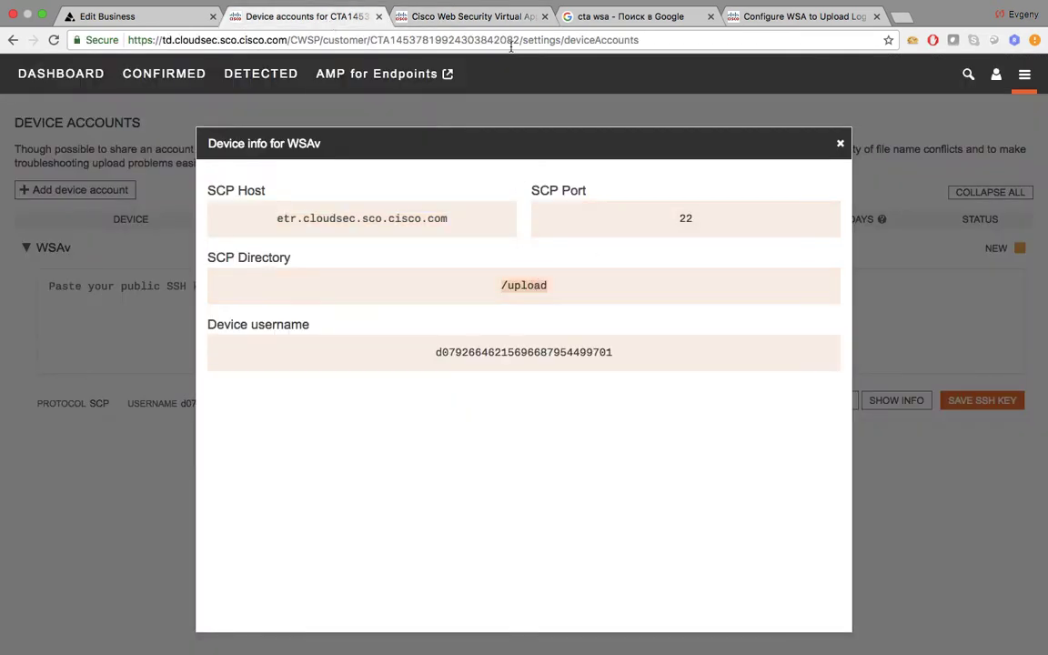
click(475, 16)
click(524, 398)
key(super+v)
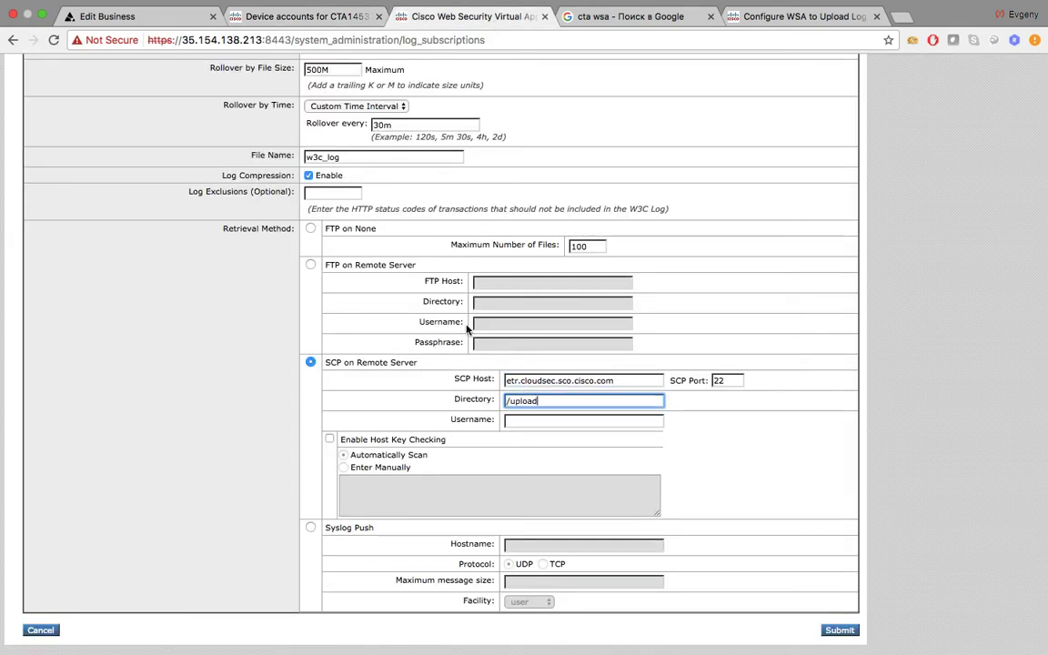
Step: Copy the device username from the WSAv device info into the log subscription's SCP username
click(300, 19)
click(456, 351)
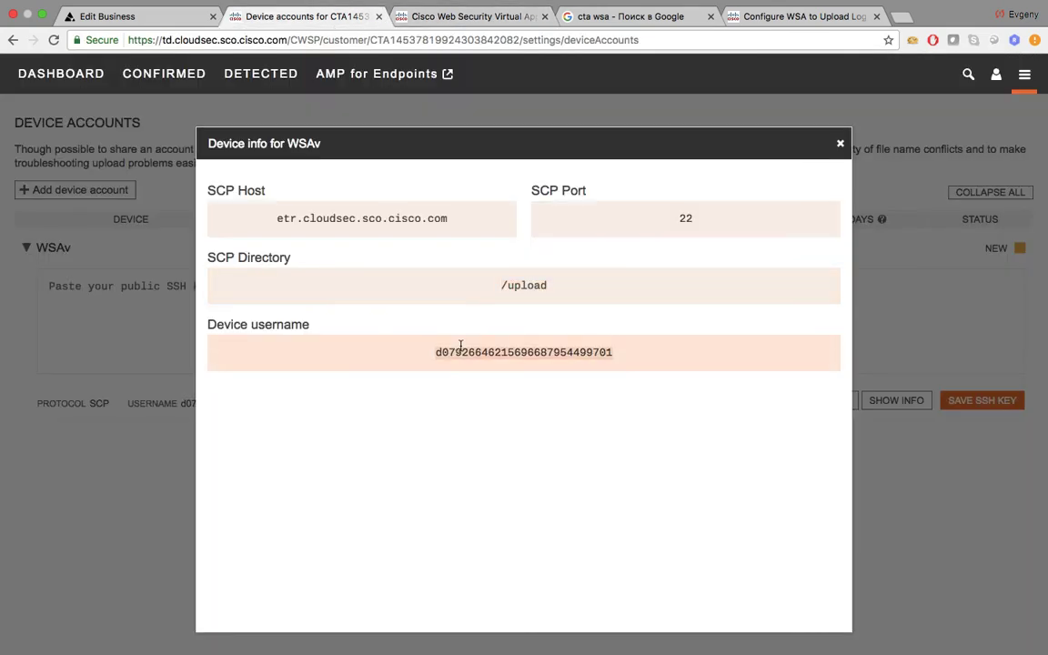
key(super+c)
click(469, 17)
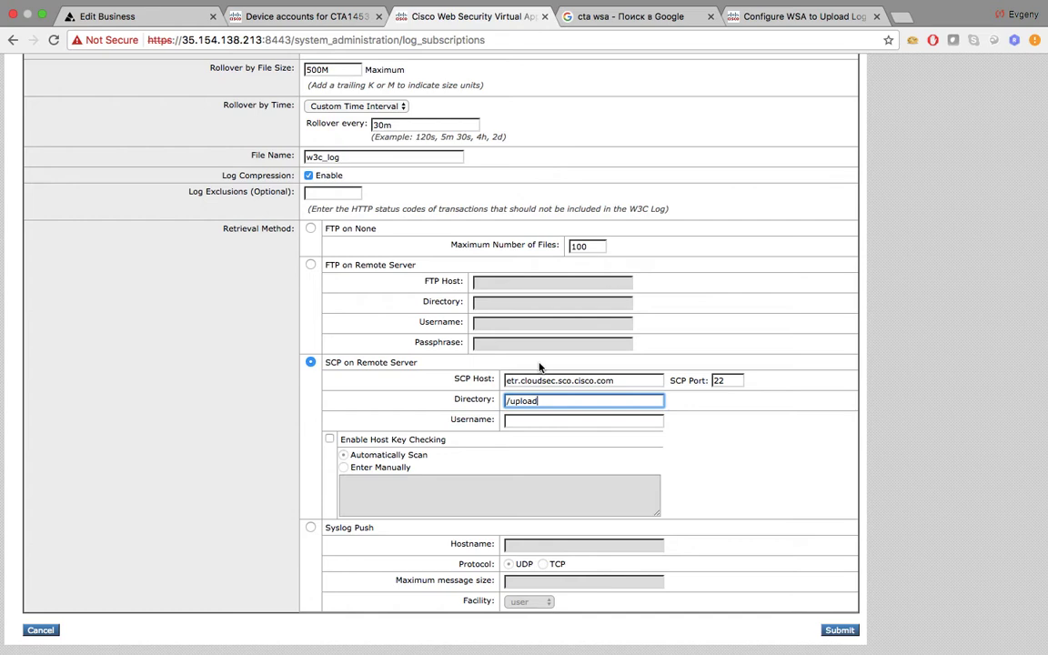
click(535, 422)
key(super+v)
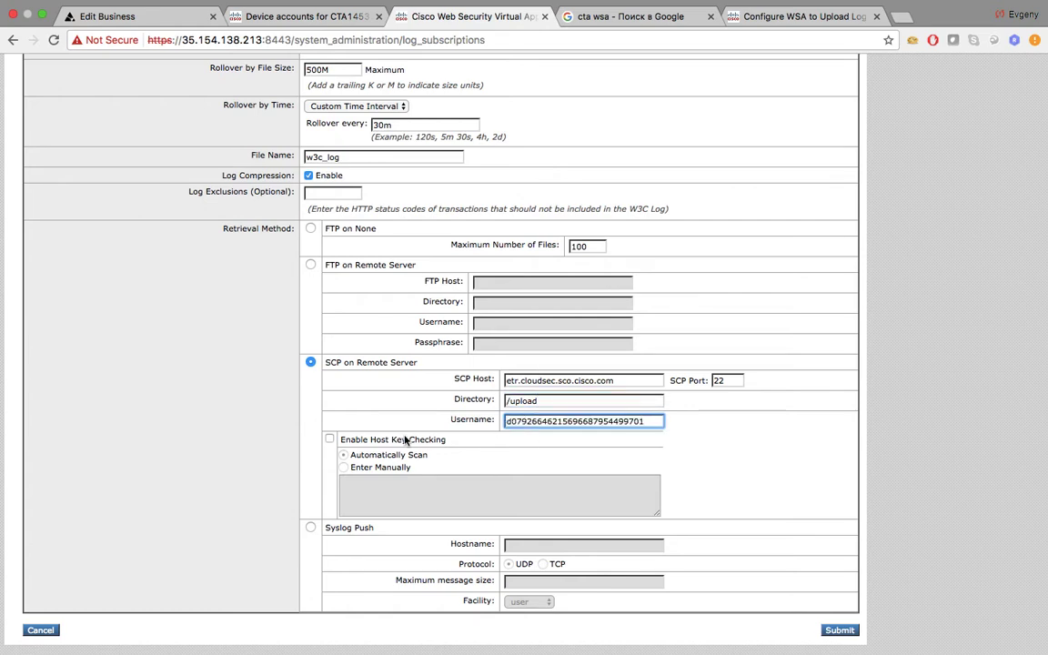
Step: Enable host key checking with automatic scanning and submit the log subscription
click(329, 441)
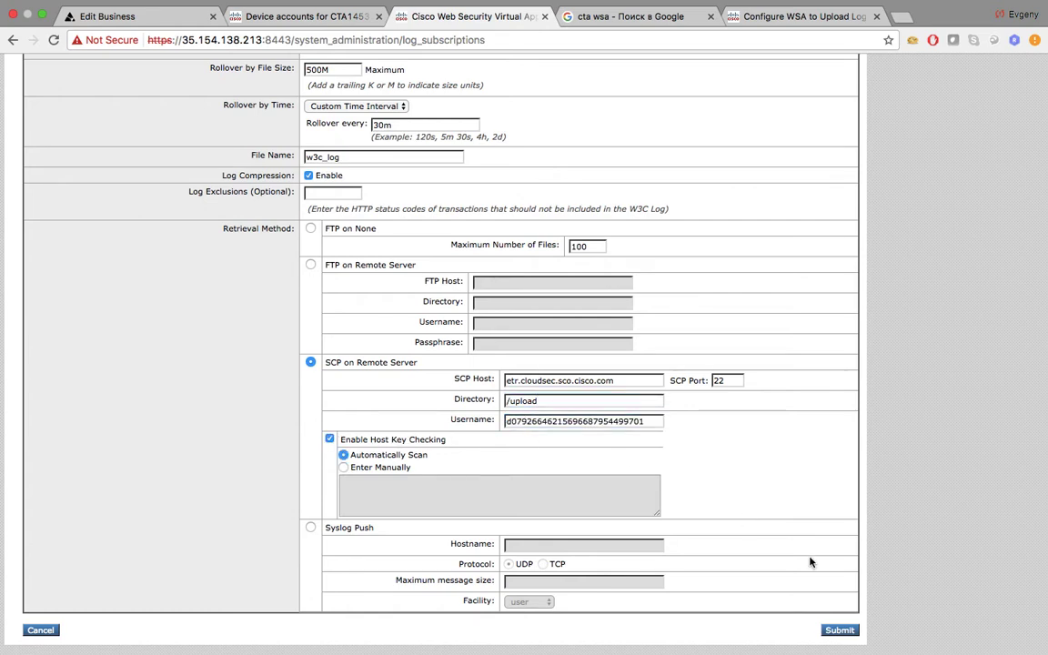
click(836, 629)
scroll(836, 628, down, 1)
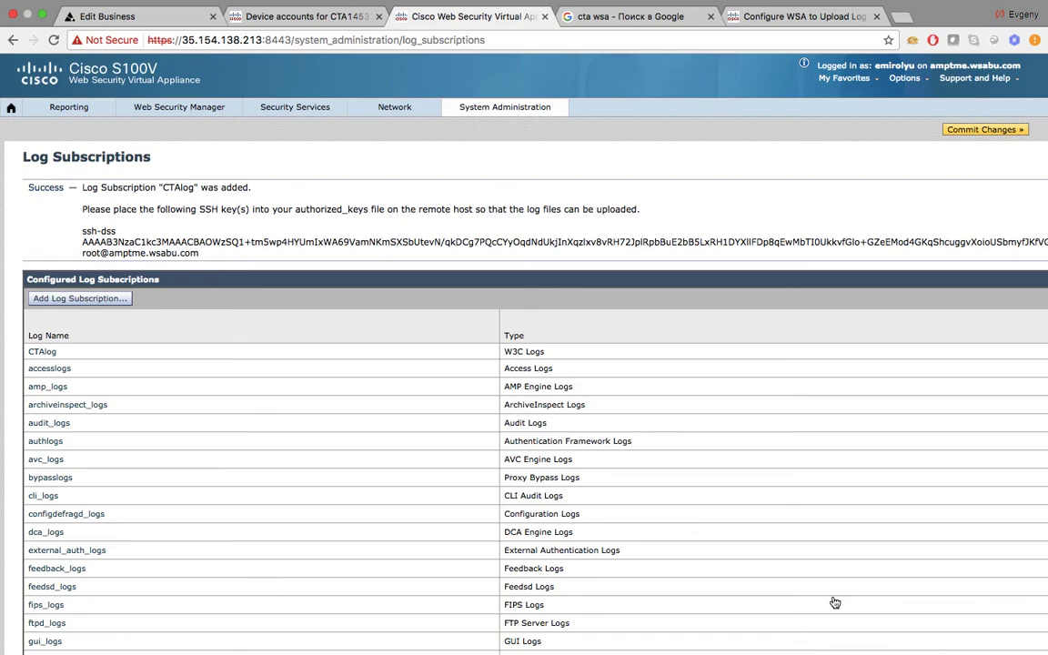
Step: Copy the complete public SSH key generated for the CTAlog subscription
drag(198, 252, 75, 206)
right_click(102, 238)
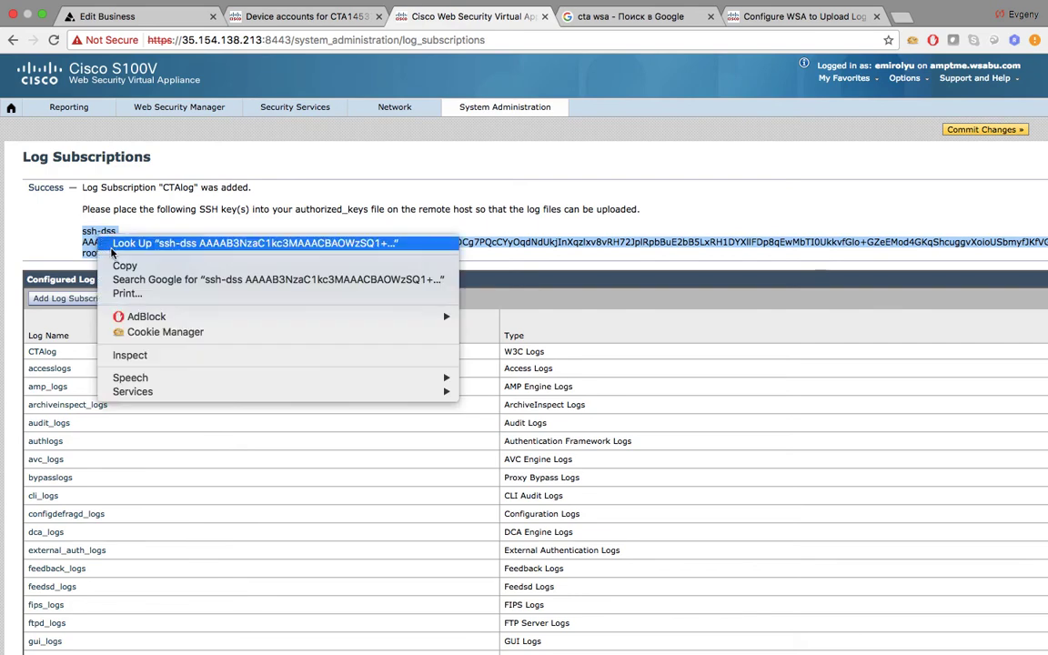
click(118, 266)
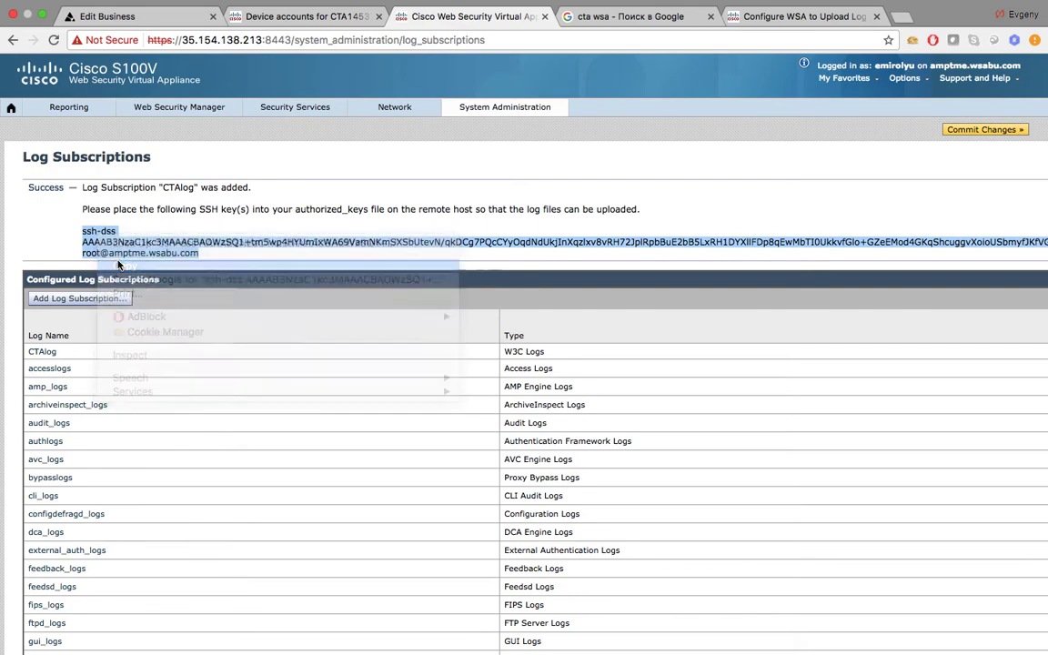
Step: Close the device info, paste the public SSH key into the WSAv device account and save it
click(263, 16)
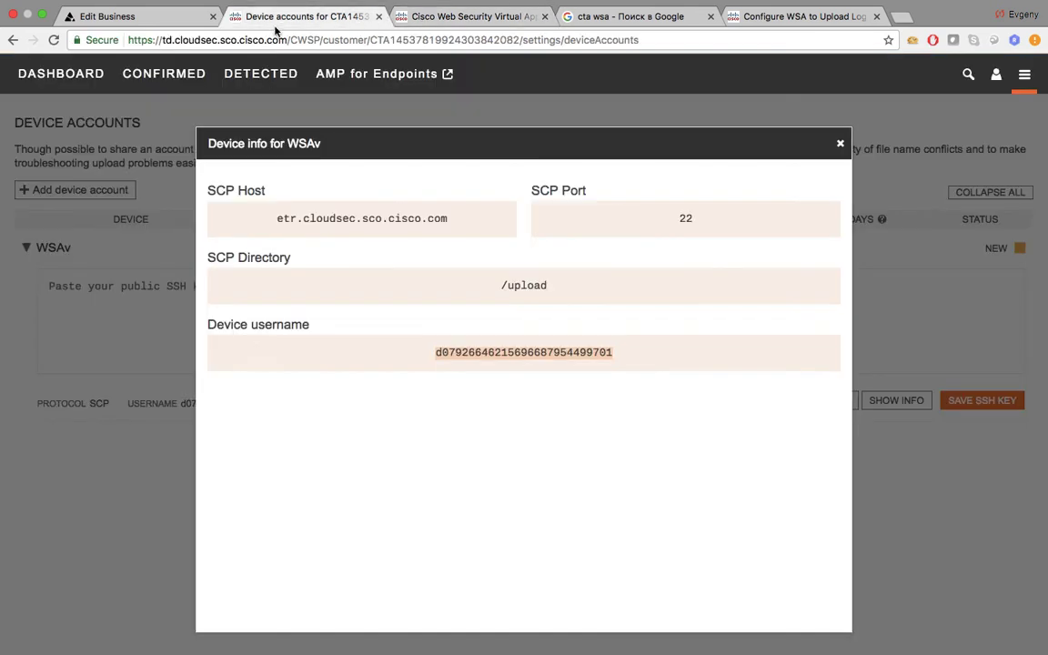
click(838, 145)
click(863, 333)
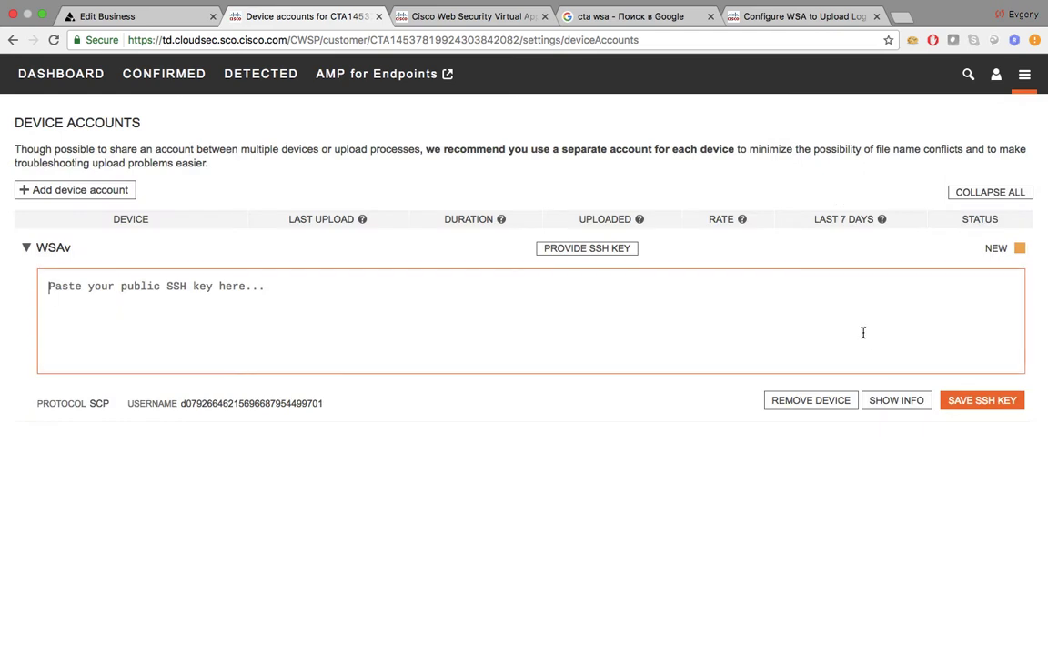
right_click(863, 333)
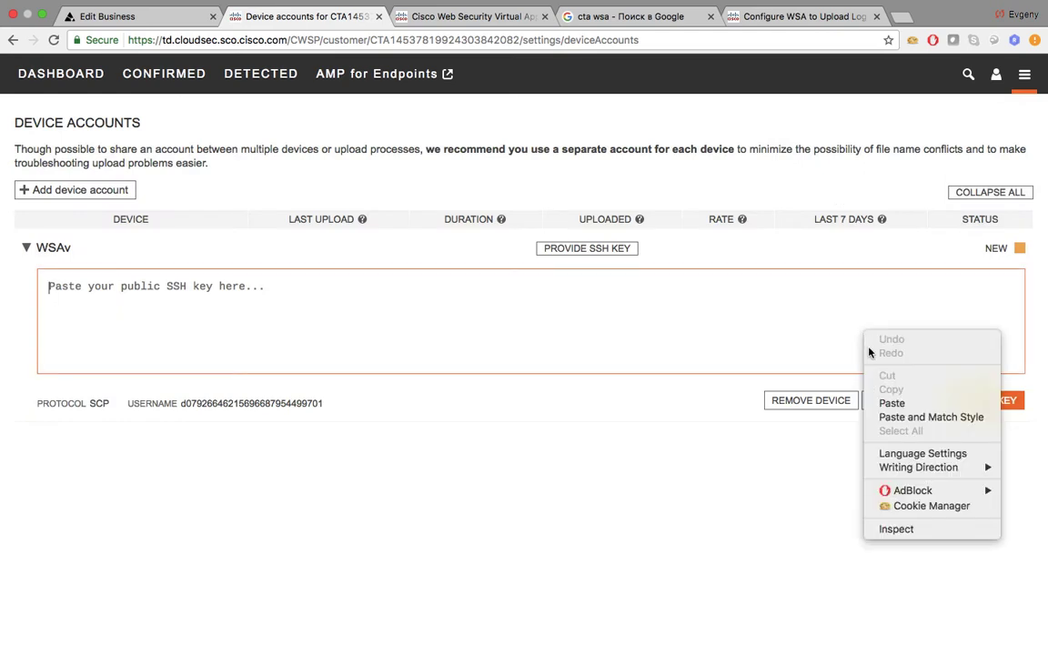
click(890, 404)
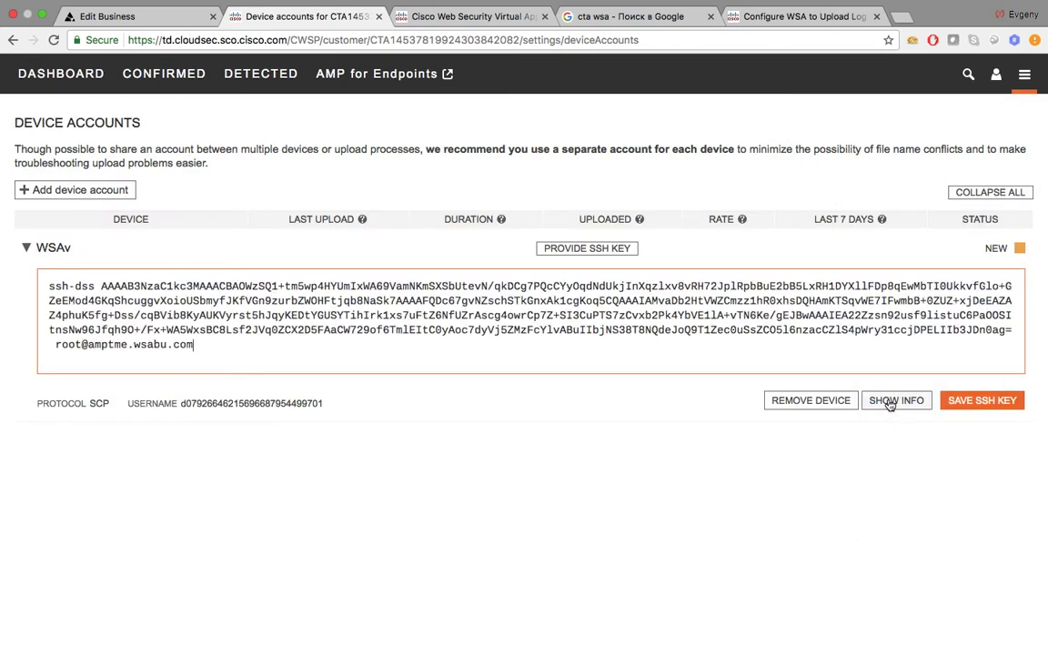
click(966, 403)
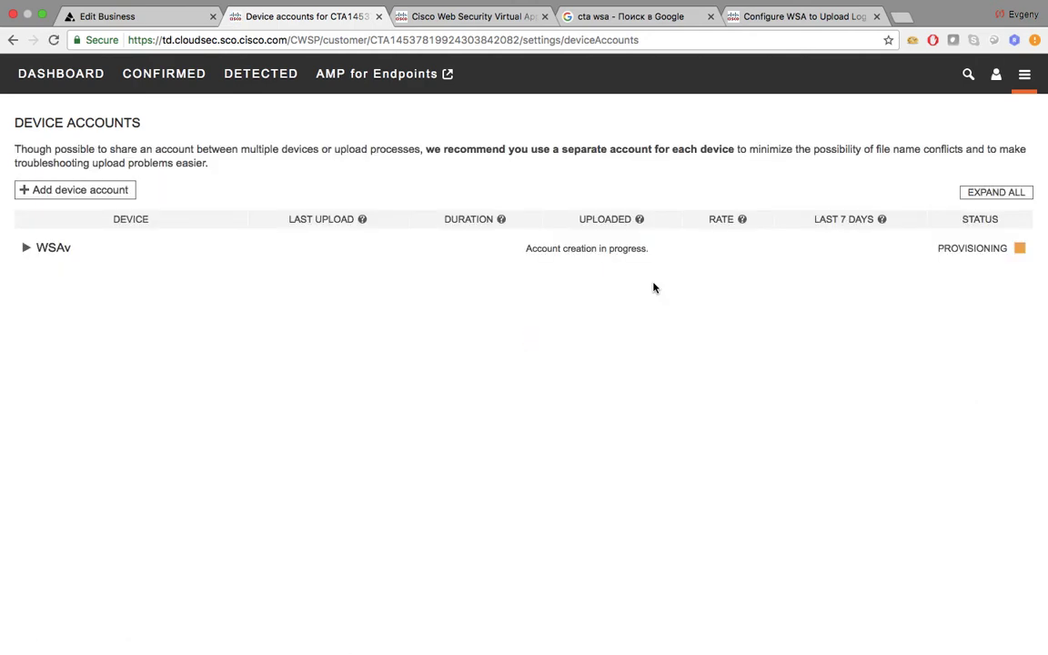
Step: Commit the pending changes on the Web Security Virtual Appliance with the comment CTA
click(479, 17)
click(964, 132)
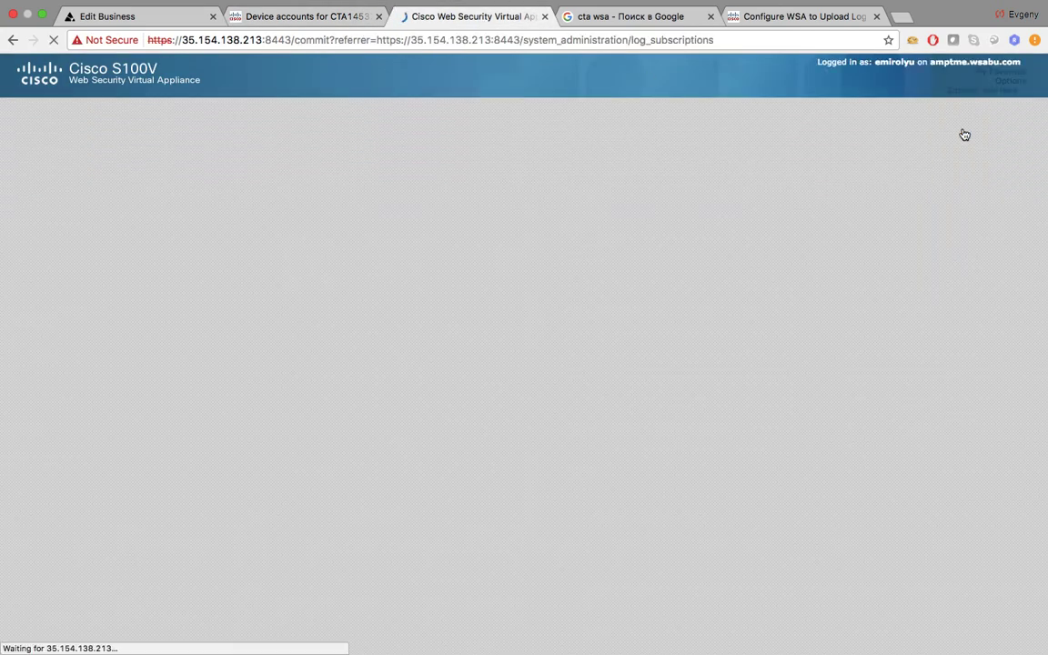
text(CTA)
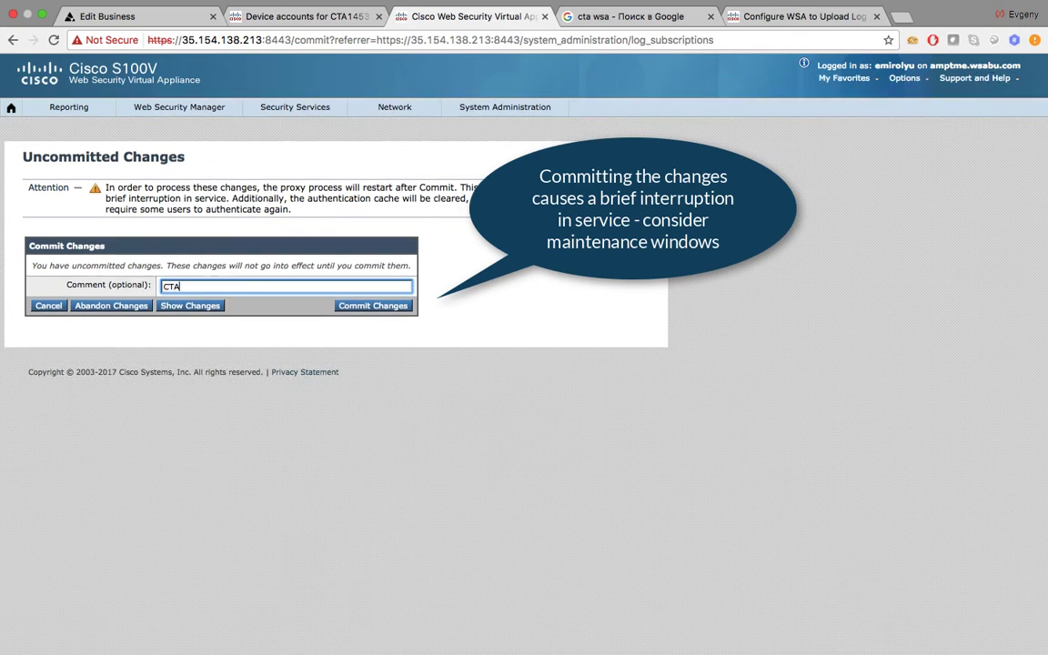
click(402, 304)
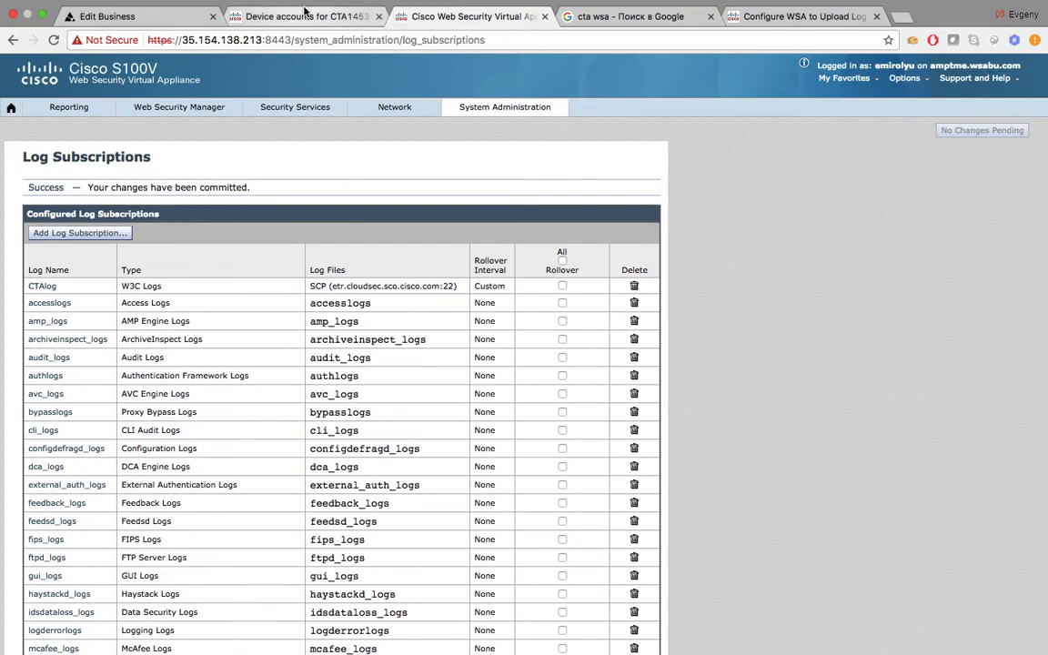
Step: Reload the CTA device accounts page to check the WSAv account's provisioning status
click(306, 18)
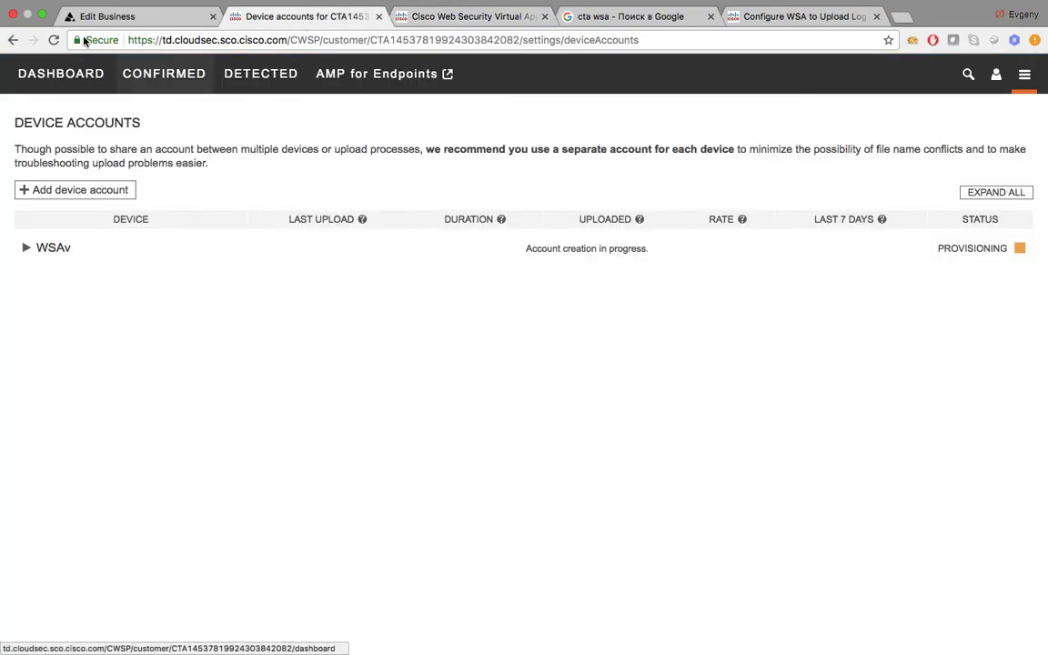
click(56, 40)
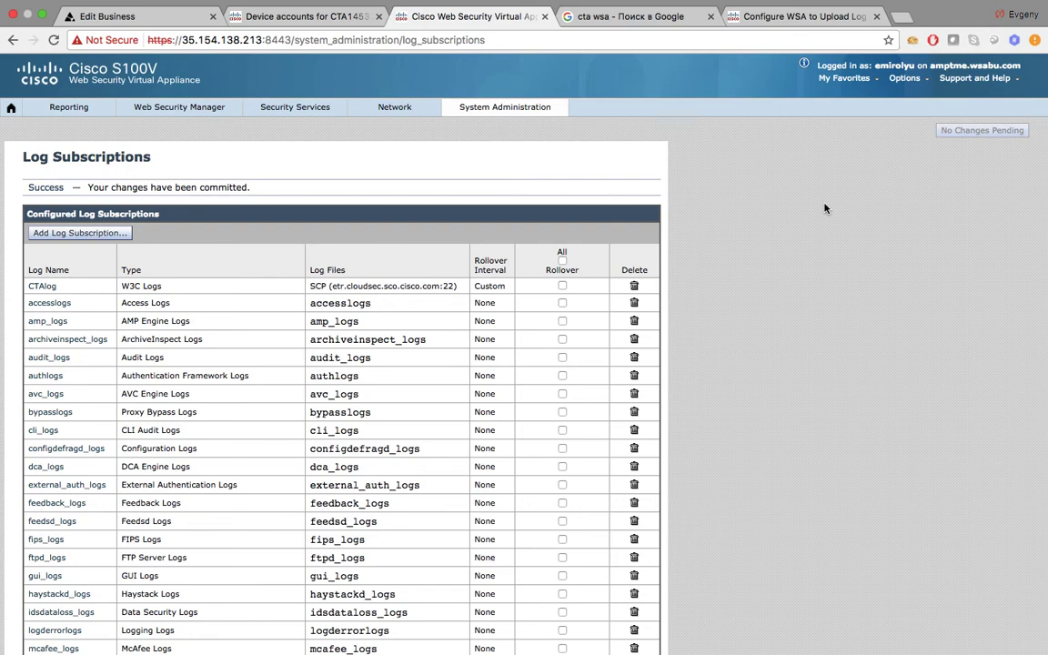
Step: Roll over the CTAlog subscription immediately to test the log upload to the CTA cloud
click(562, 286)
scroll(618, 323, down, 10)
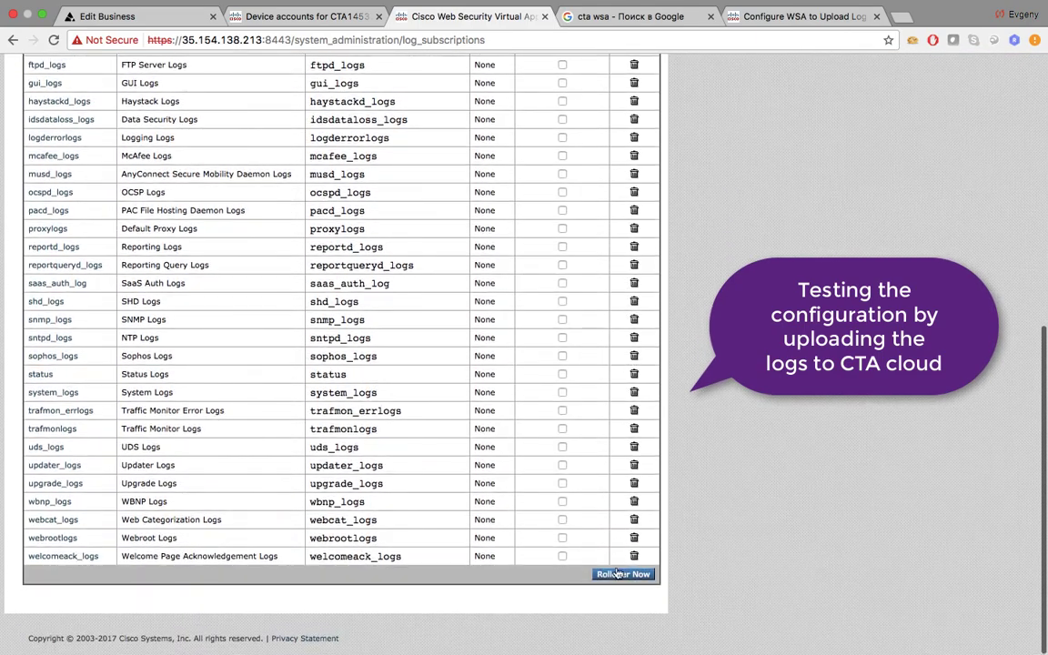
click(619, 575)
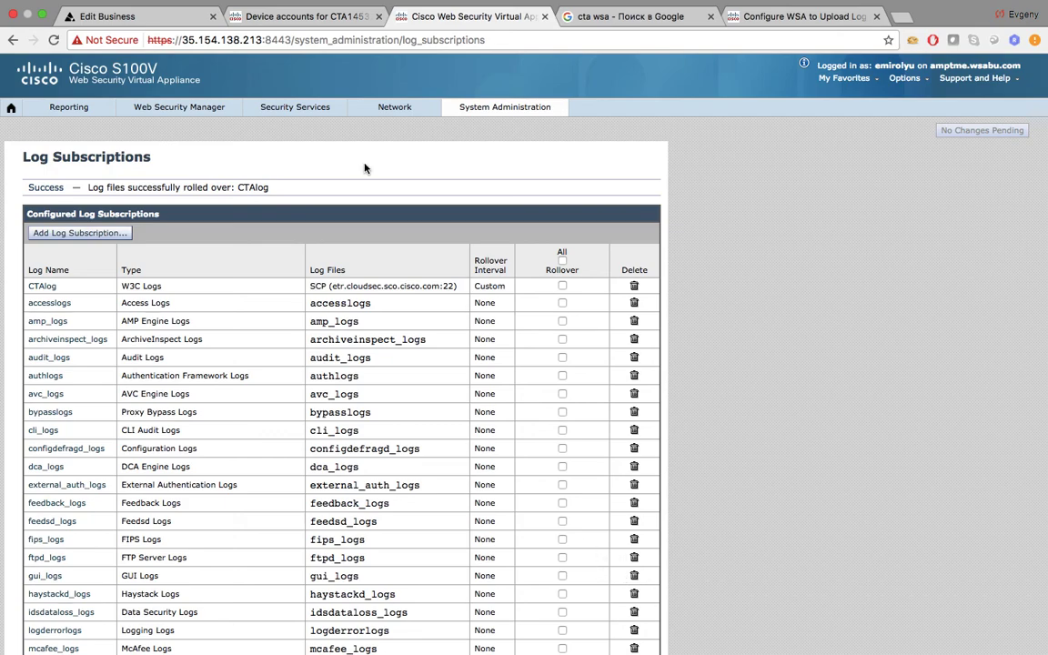
Step: Reload the CTA device accounts page, expand WSAv to examine its upload volume, and open its activity log
click(284, 18)
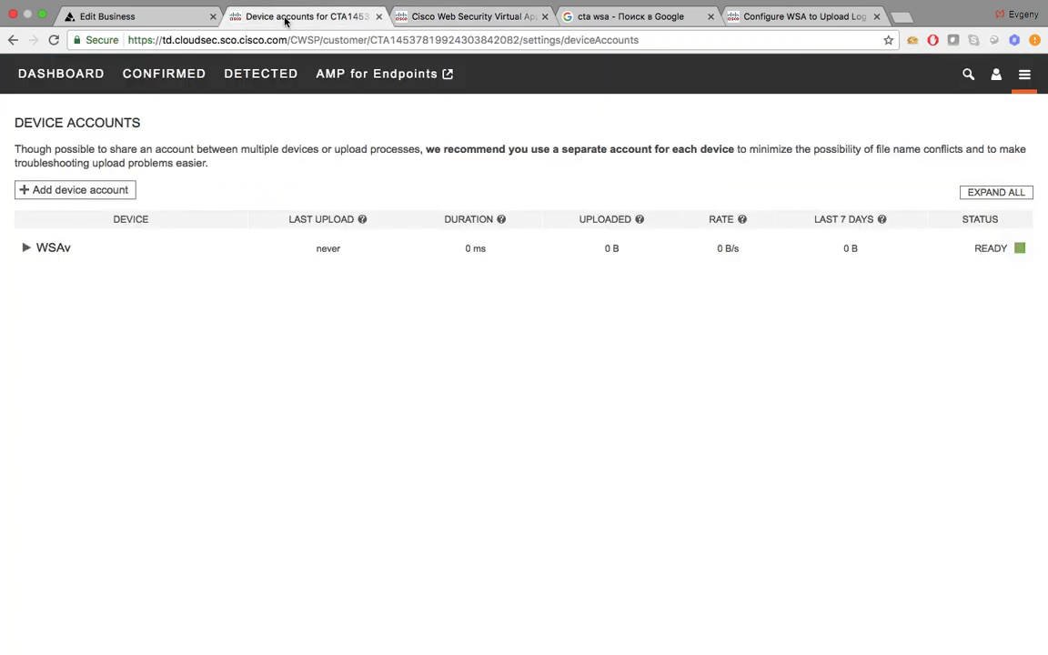
click(53, 40)
click(55, 41)
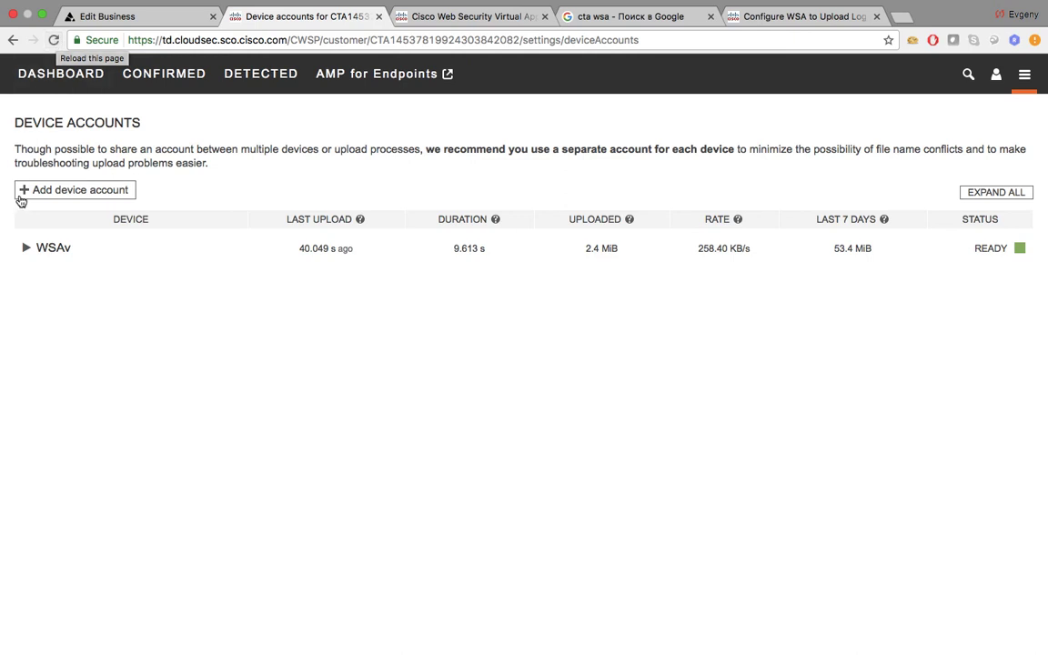
click(27, 249)
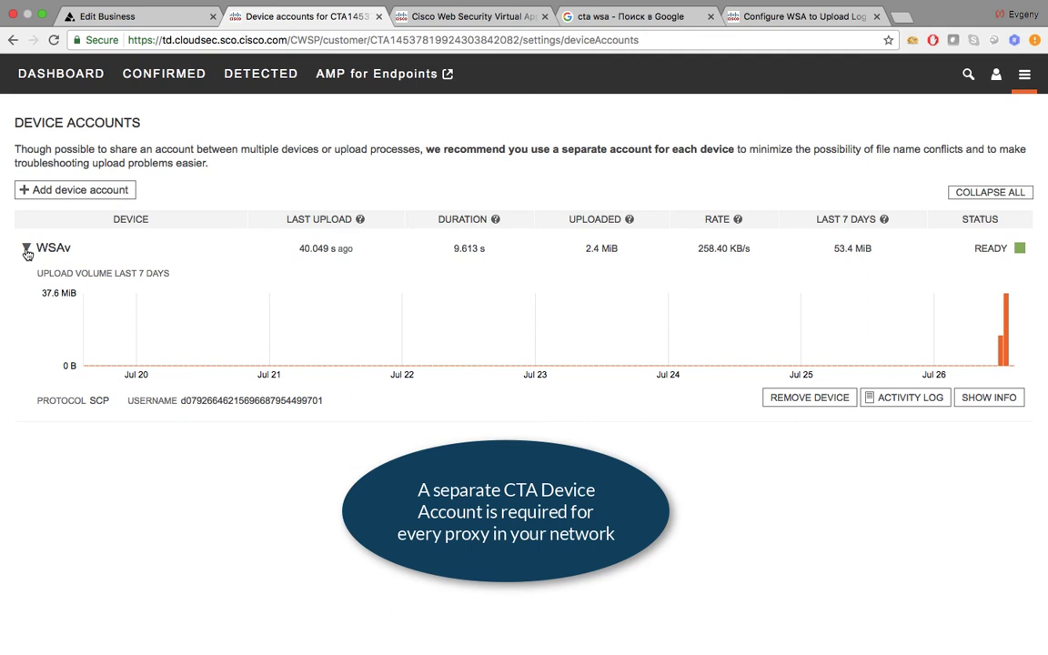
click(911, 401)
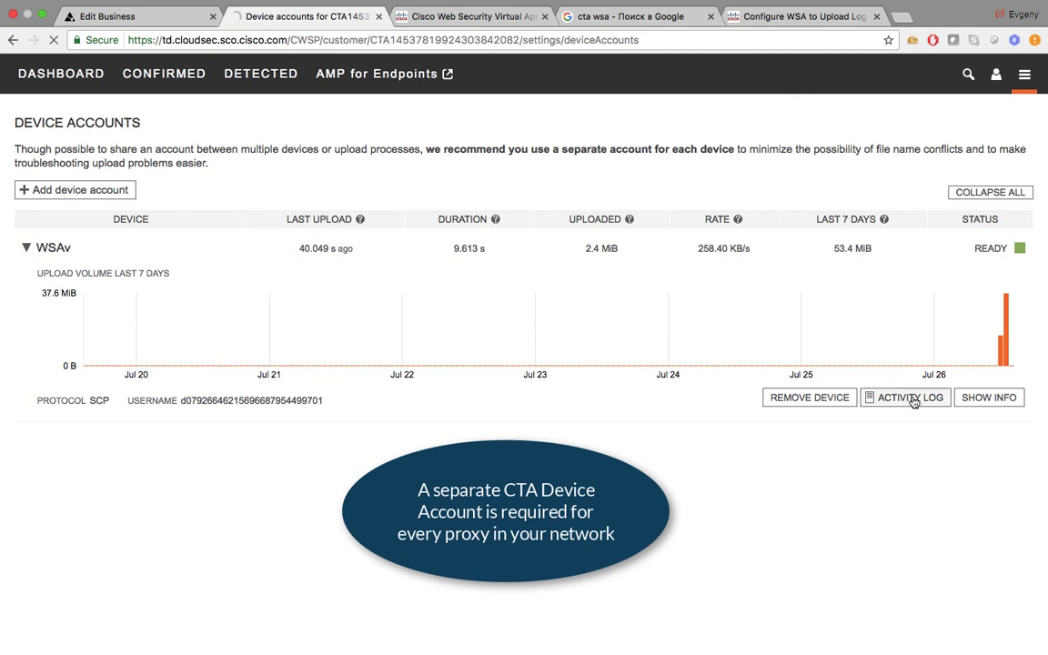